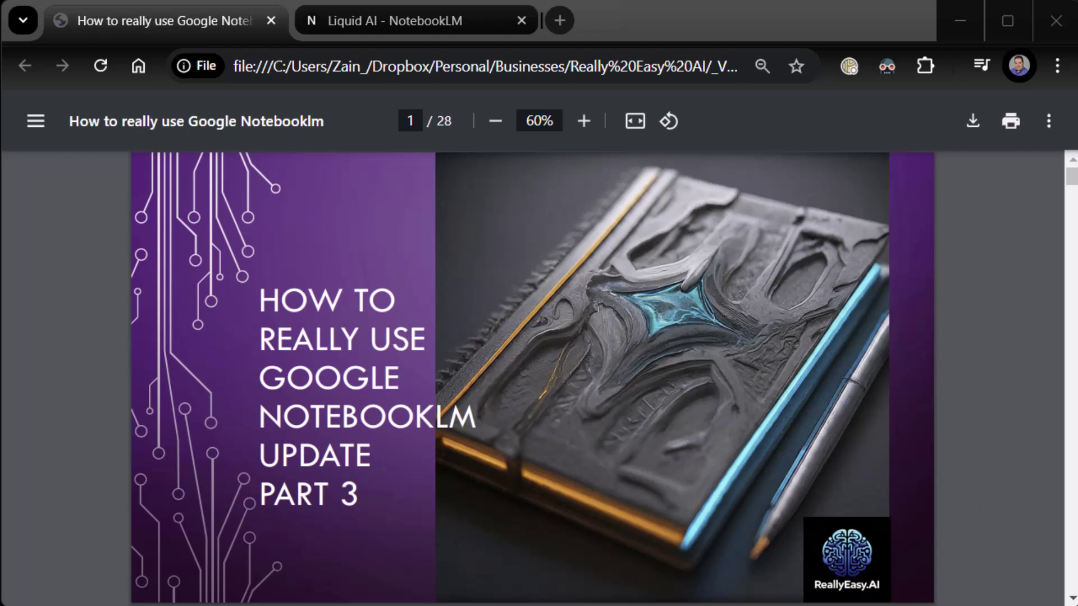
# Page through the slide deck to page 4, the Asking Questions: Sources slide.
pyautogui.press('Right')
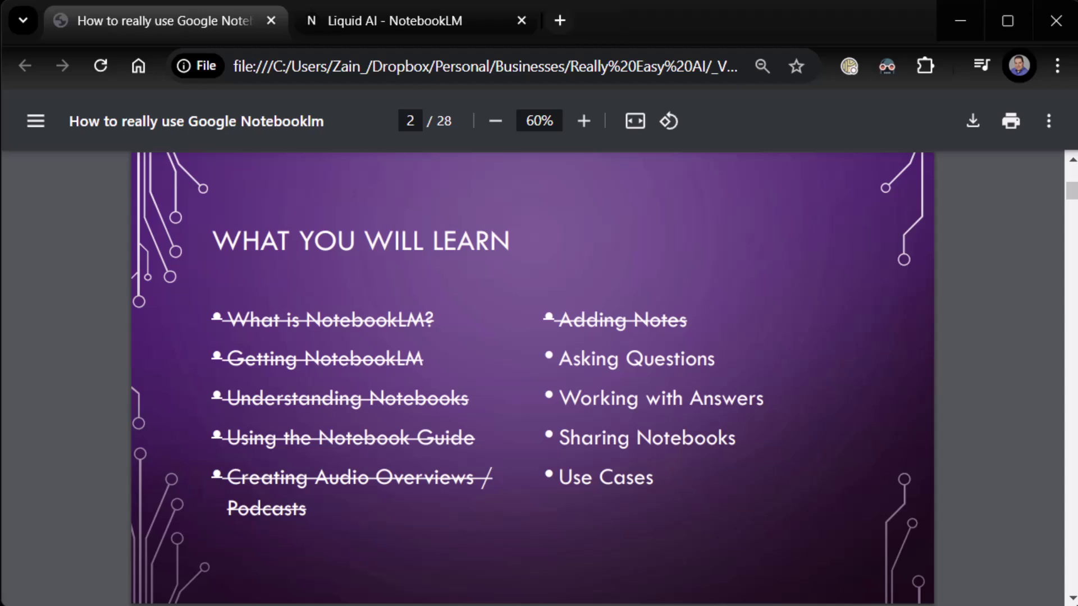
pyautogui.press('Right')
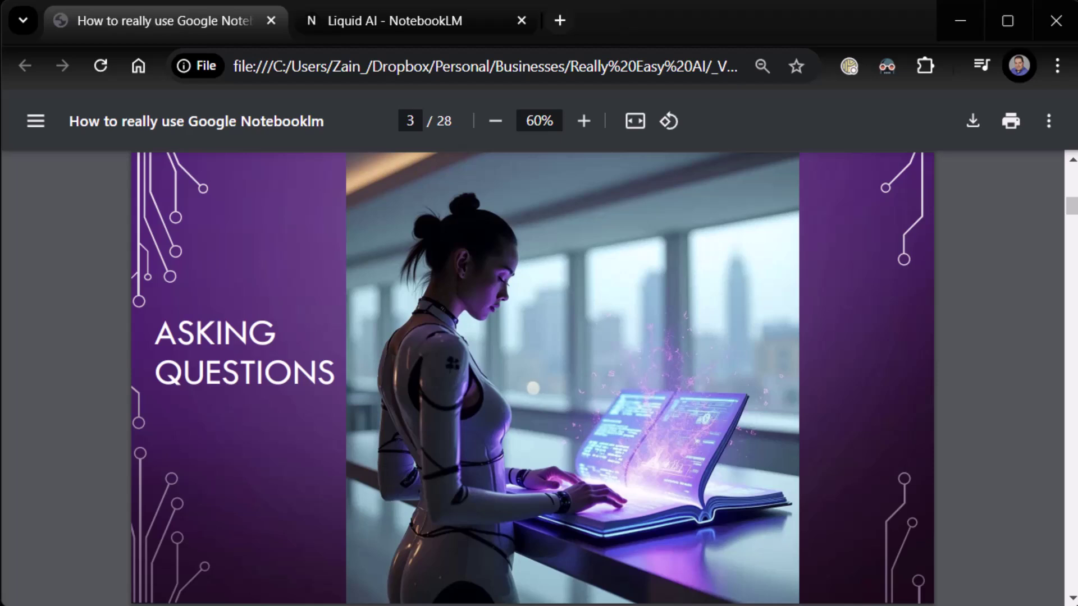
pyautogui.press('Right')
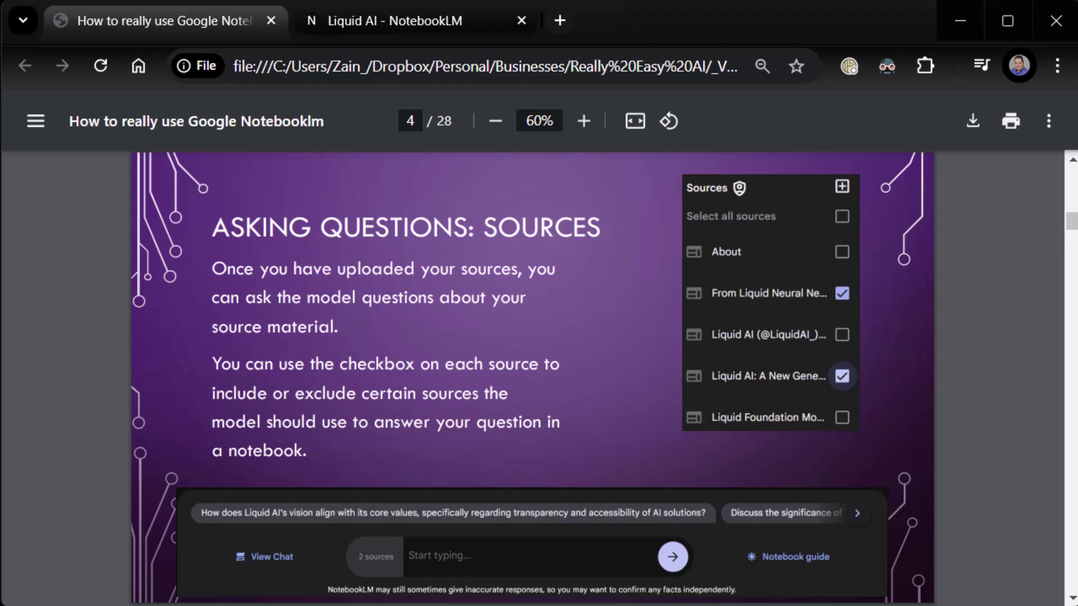
# In the Liquid AI notebook's sources list, exclude About and two other sources.
pyautogui.click(387, 21)
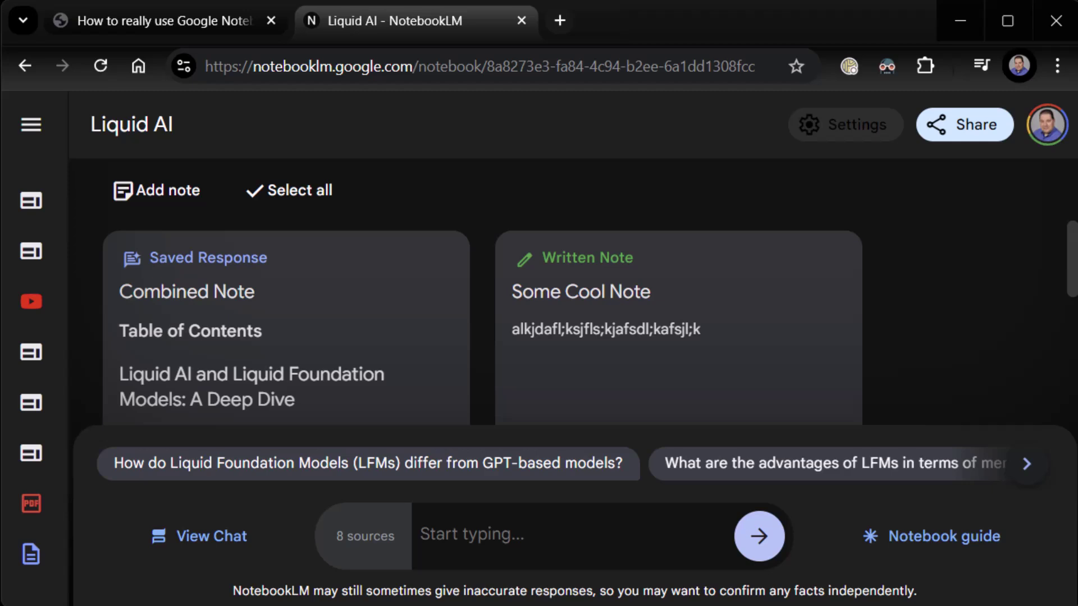
pyautogui.click(31, 124)
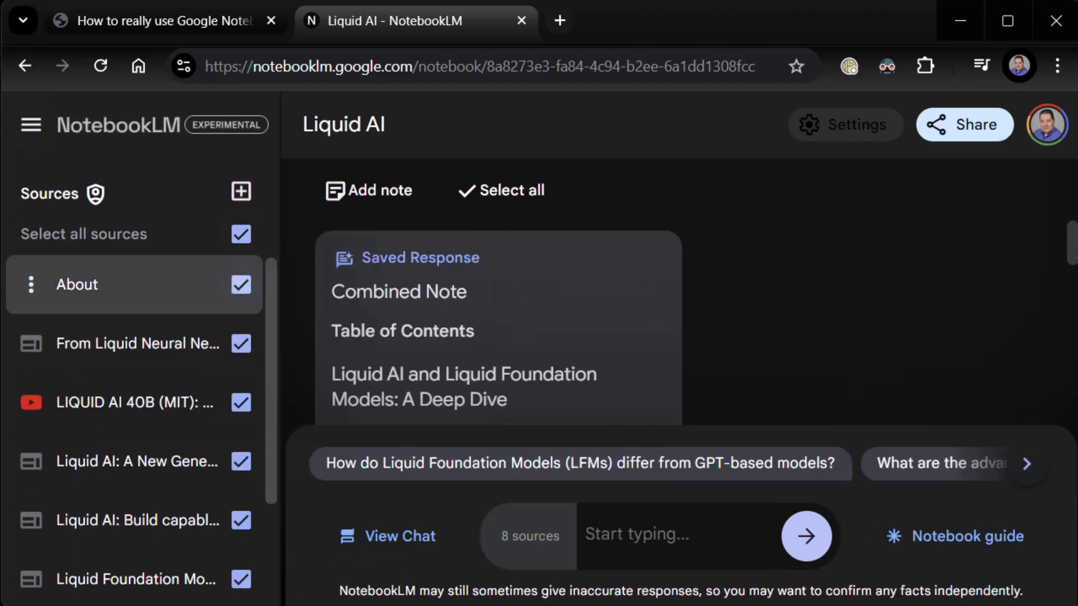
pyautogui.click(241, 285)
pyautogui.click(240, 462)
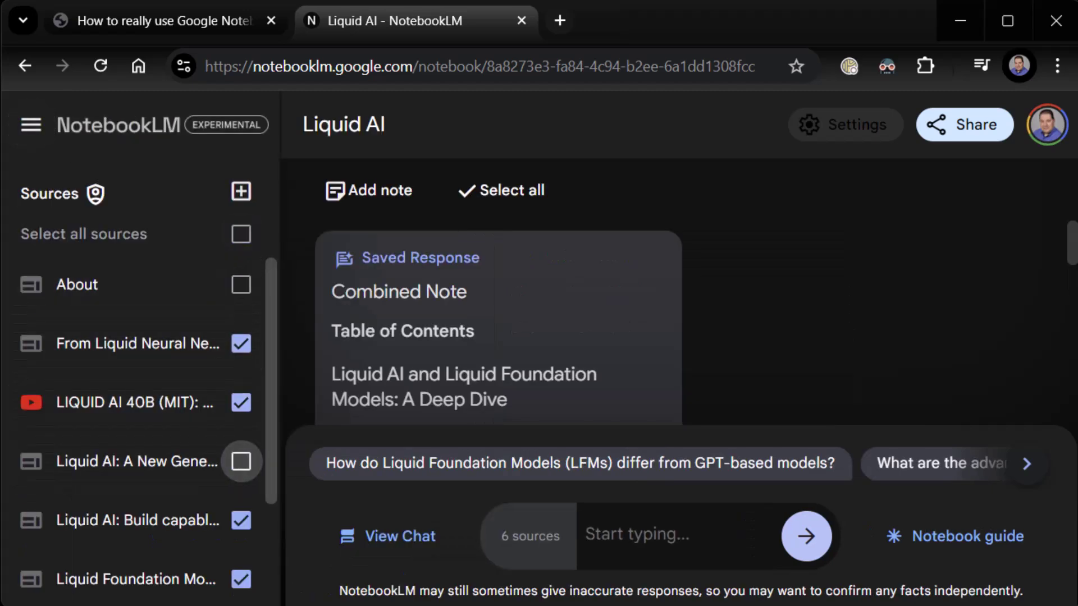
pyautogui.click(240, 579)
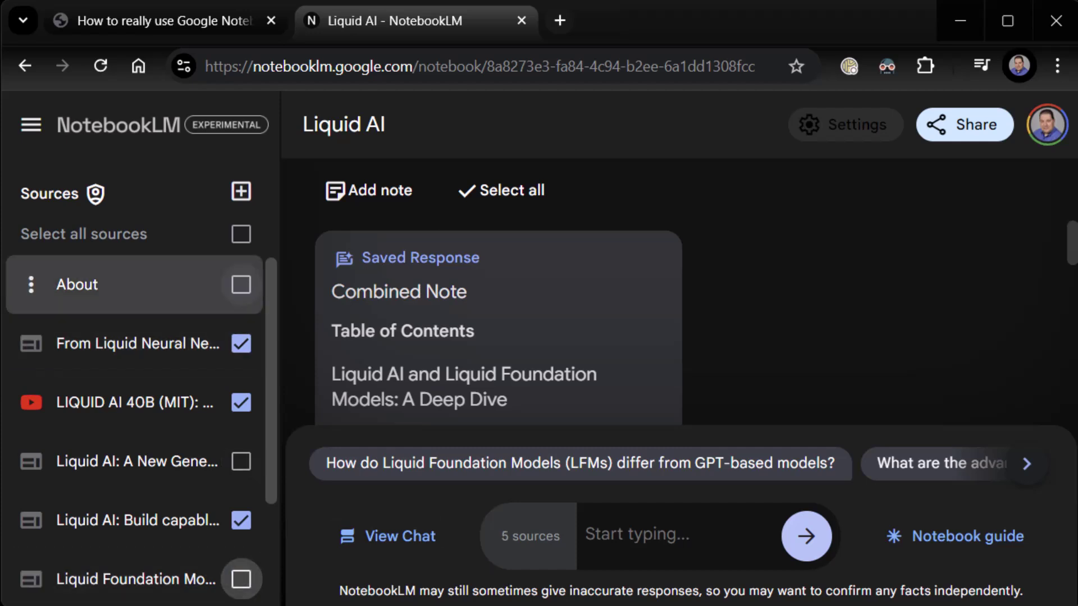
# Re-include the three excluded sources so all eight are ticked again.
pyautogui.click(241, 285)
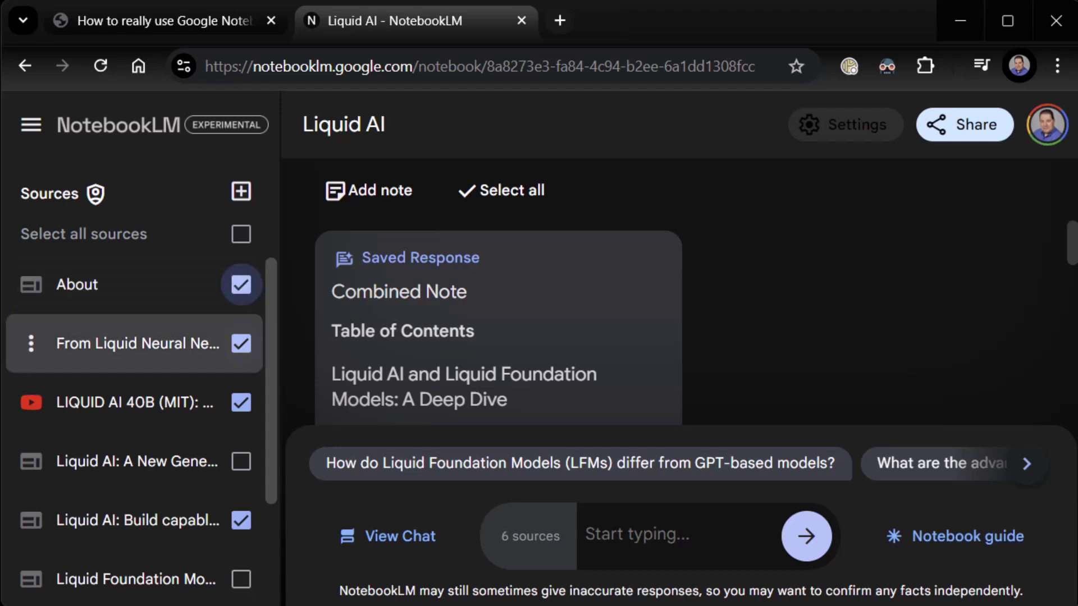
pyautogui.click(240, 461)
pyautogui.click(240, 579)
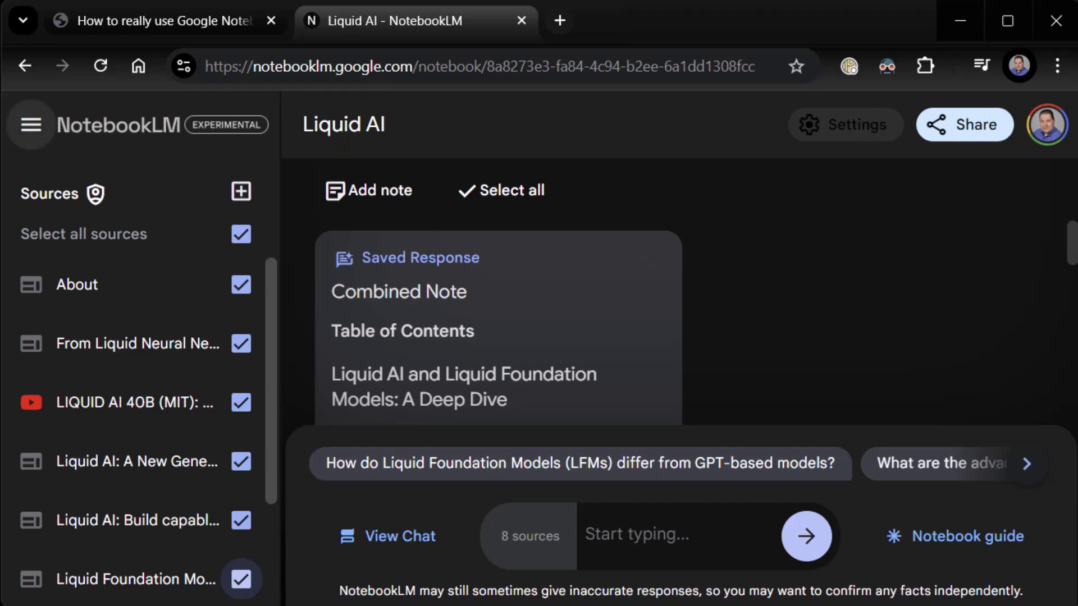
# Collapse the sources panel and ask the suggested question on LFMs versus GPT-based models.
pyautogui.click(31, 125)
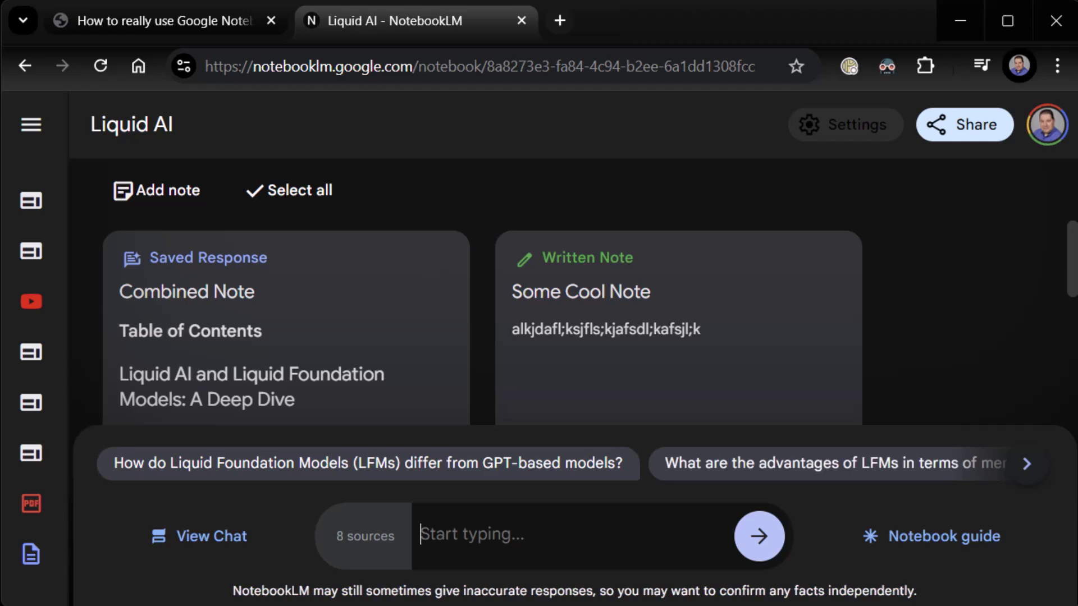
pyautogui.click(368, 463)
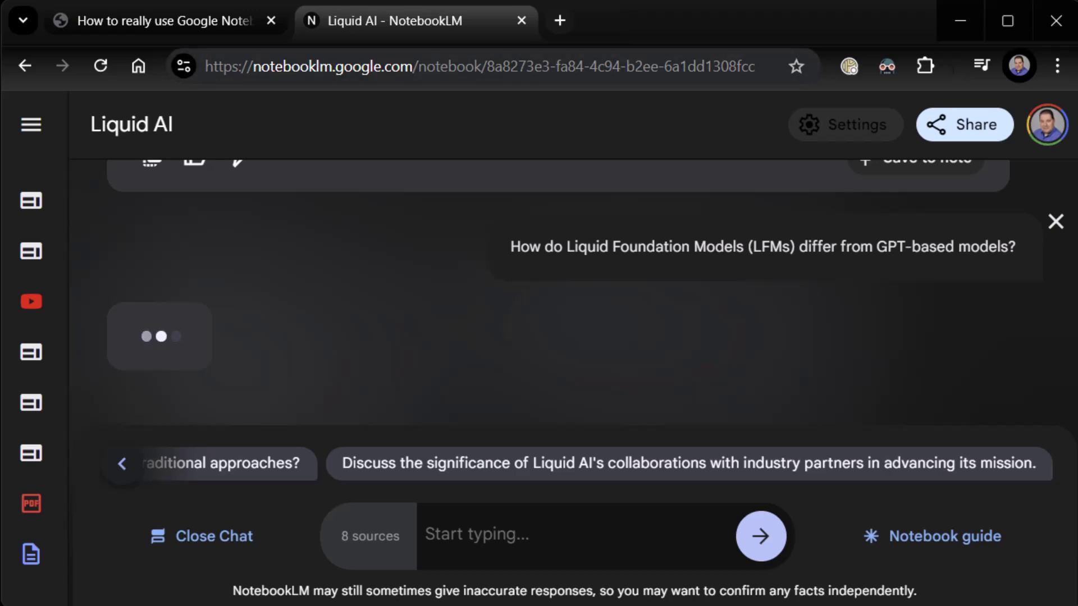
# Return to the slide deck and advance to page 5, Asking Questions: Notes.
pyautogui.hotkey('ctrl', '1')
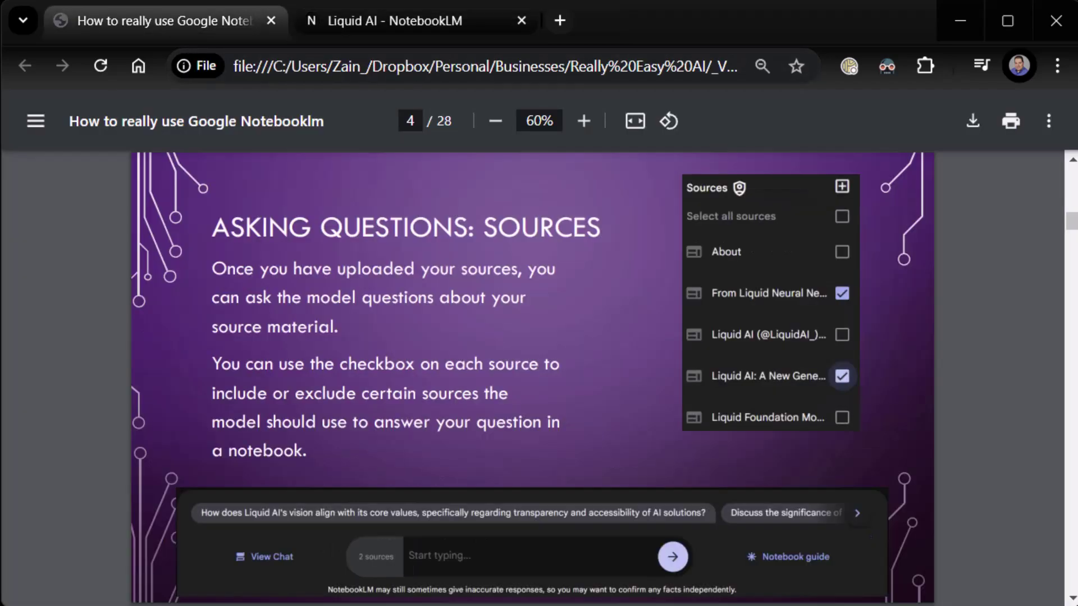
pyautogui.press('Right')
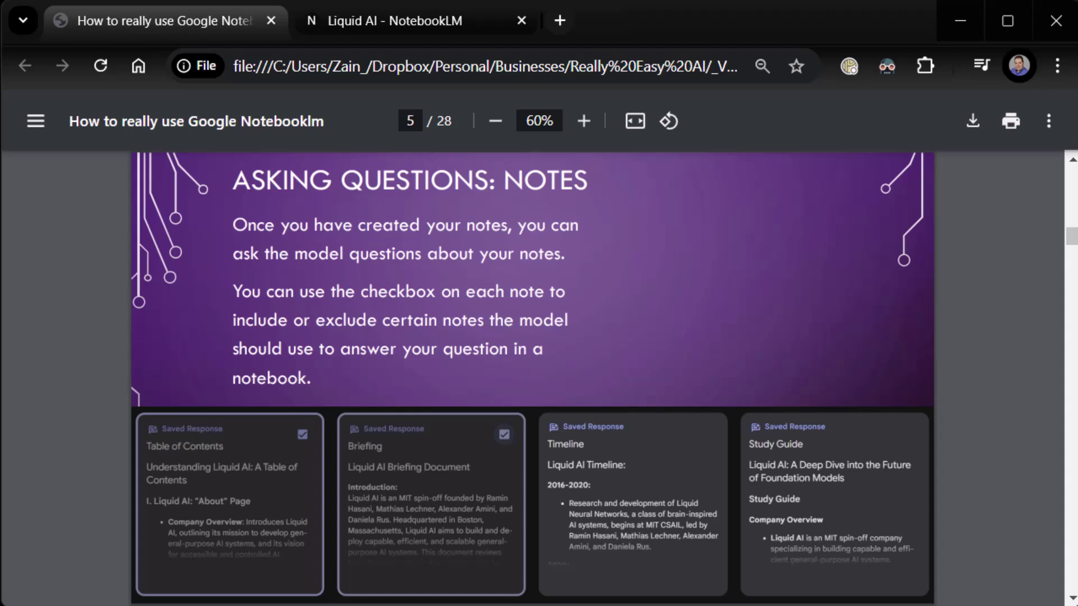
# Read through the LFMs-versus-GPT answer and preview citation 1's source passage.
pyautogui.hotkey('ctrl', 'Tab')
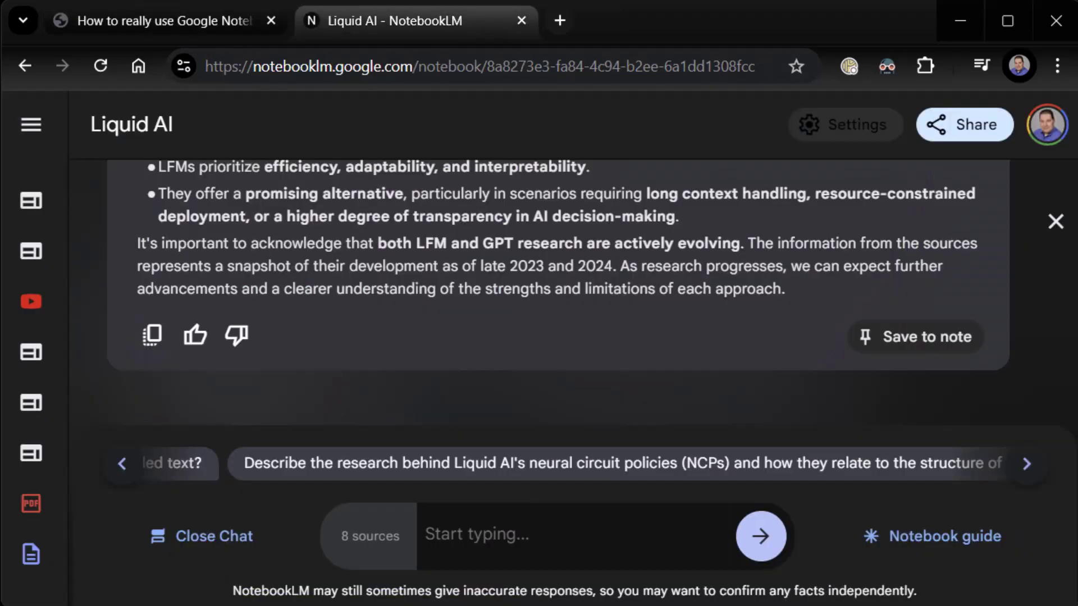
pyautogui.scroll(15, 557, 291)
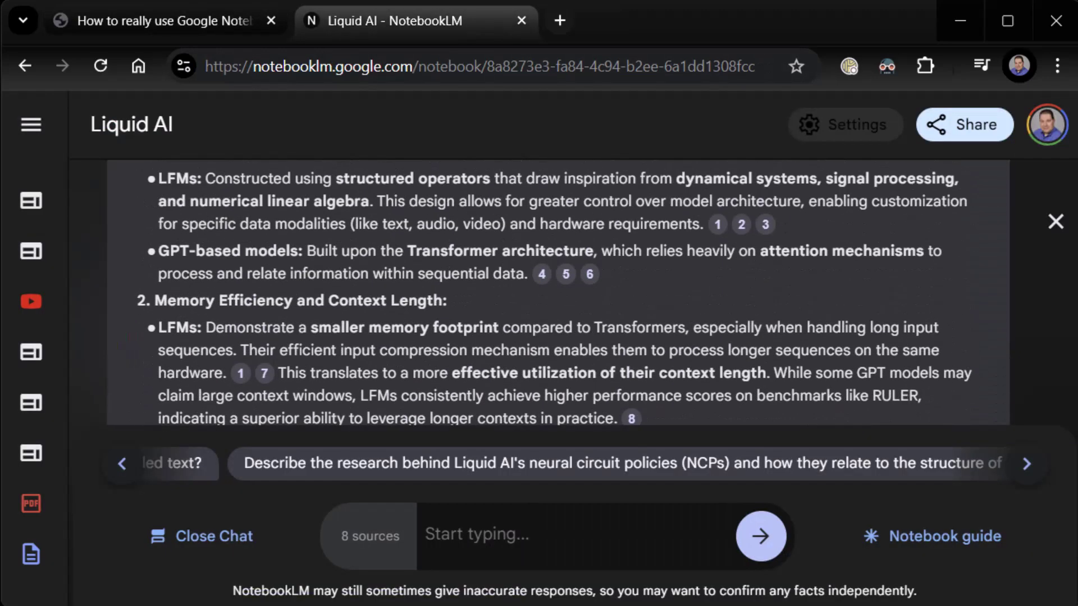
pyautogui.scroll(8, 558, 292)
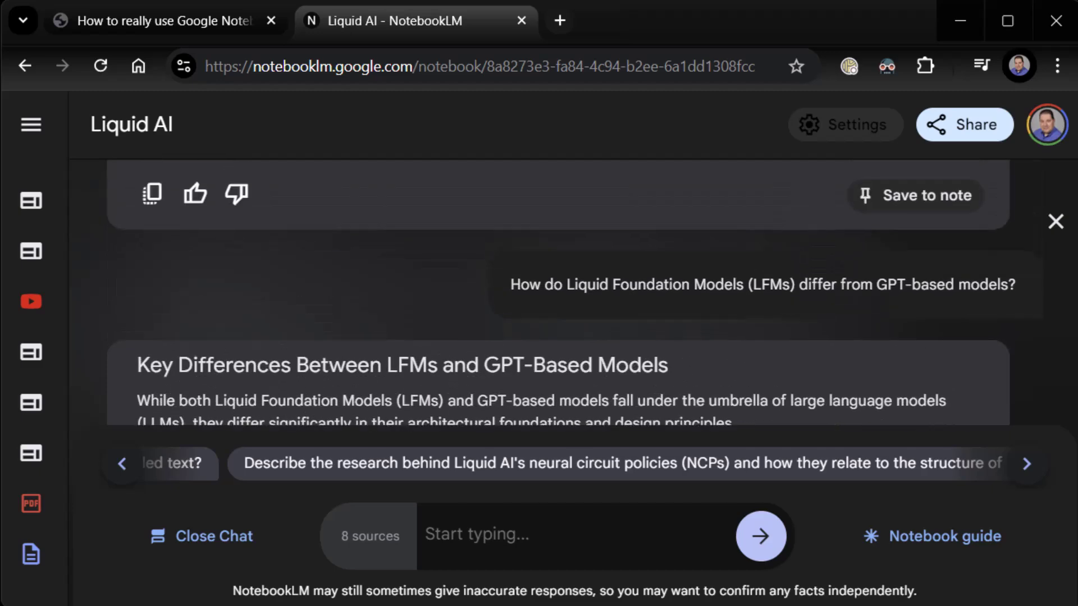
pyautogui.scroll(-4, 557, 292)
pyautogui.scroll(-2, 718, 234)
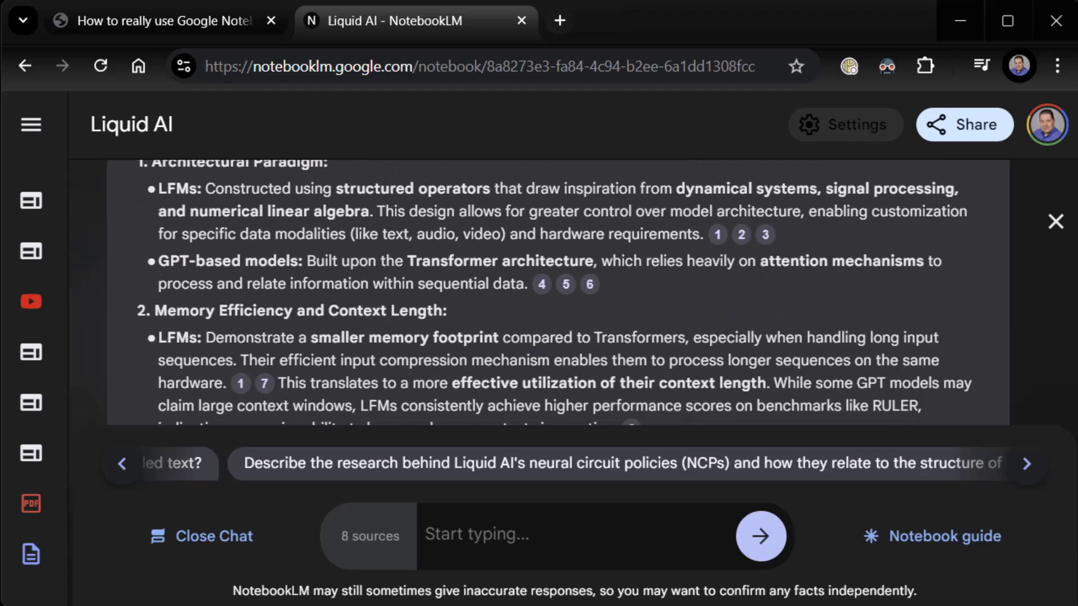
pyautogui.moveTo(718, 234)
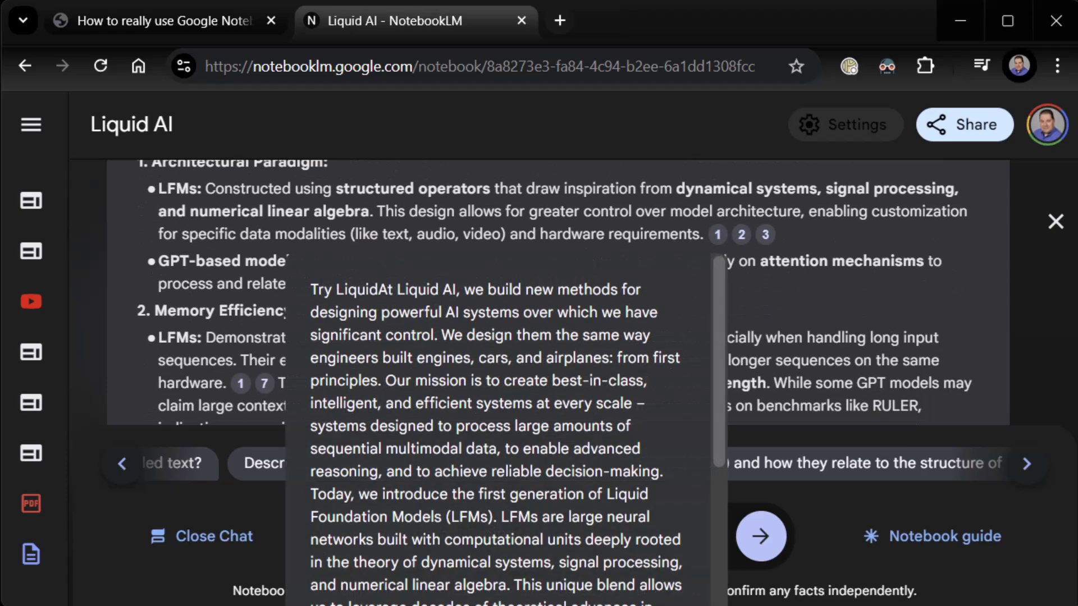
pyautogui.scroll(-10, 717, 234)
pyautogui.scroll(-7, 557, 292)
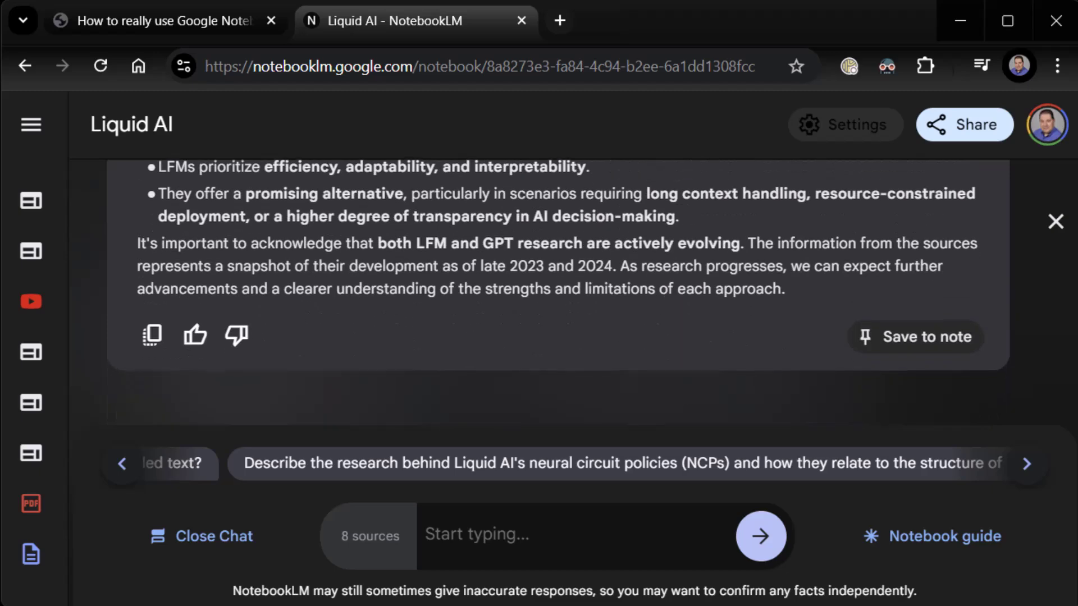
pyautogui.scroll(5, 557, 292)
pyautogui.scroll(-5, 557, 292)
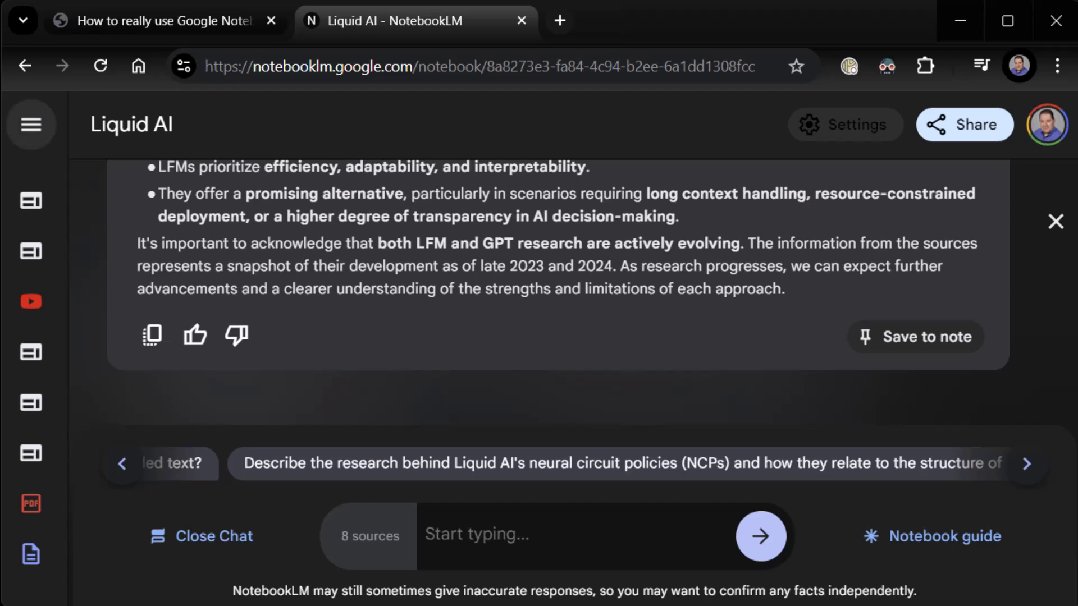
# Reopen the Liquid AI notebook from the notebooks list with the sources panel collapsed.
pyautogui.click(31, 124)
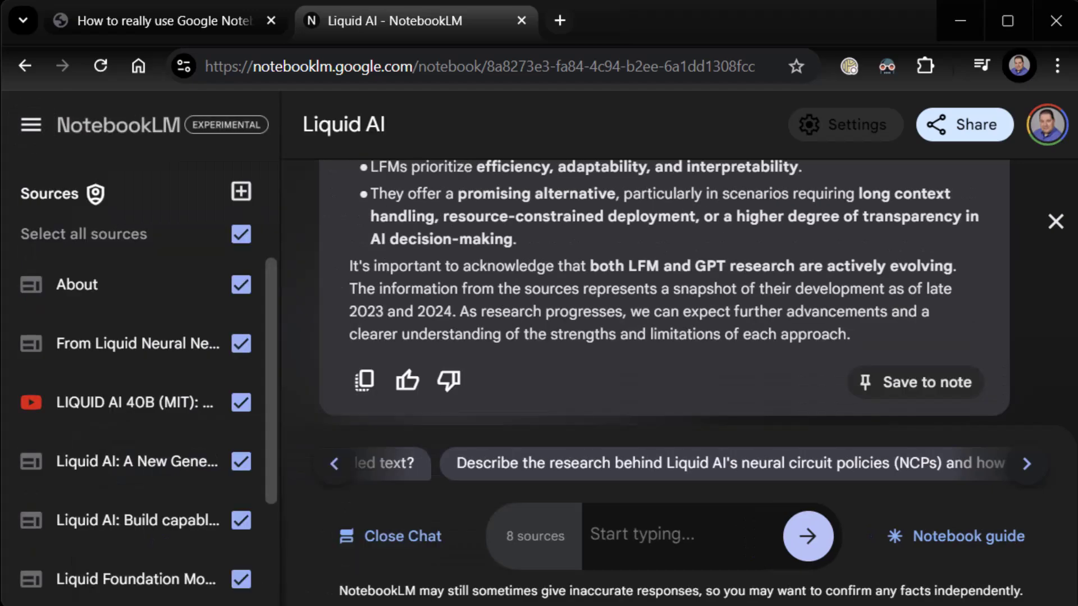
pyautogui.click(118, 124)
pyautogui.click(404, 410)
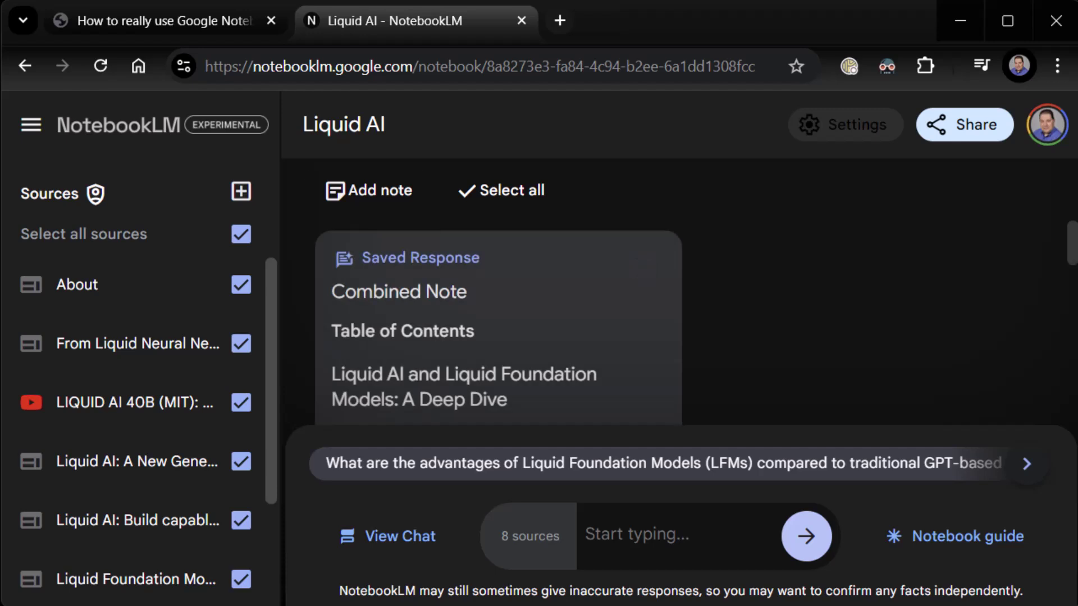
pyautogui.click(31, 124)
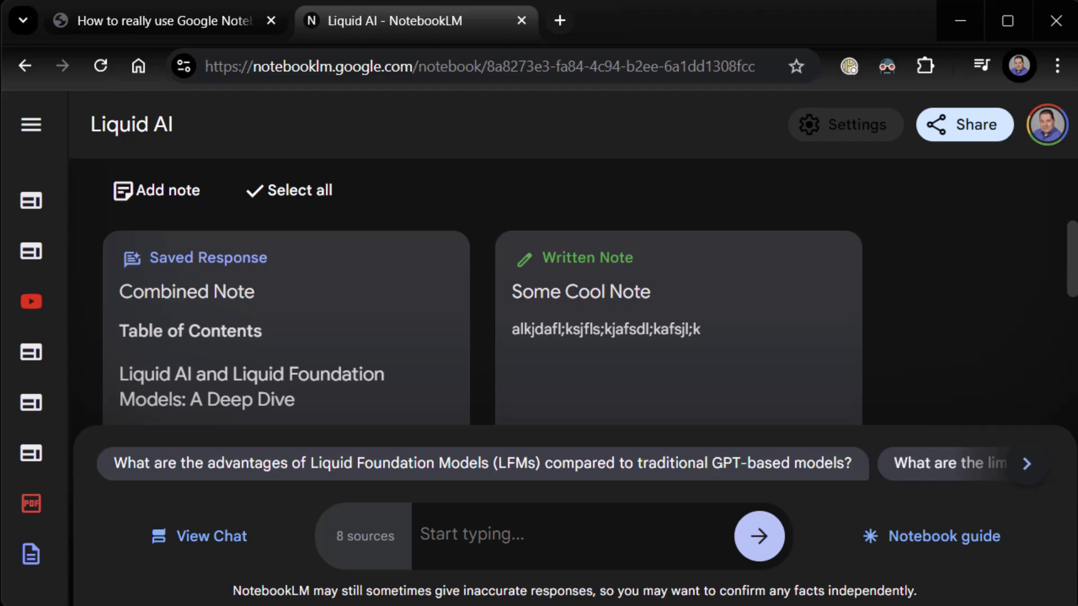
# Select the Combined Note, Timeline and Table of Contents notes.
pyautogui.click(432, 269)
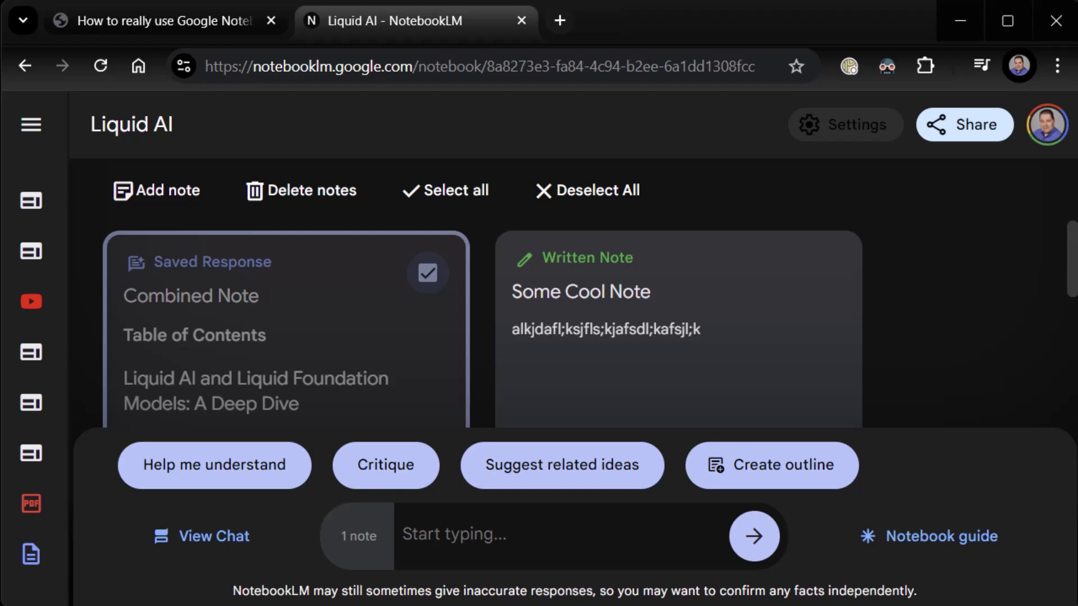
pyautogui.scroll(-5, 482, 323)
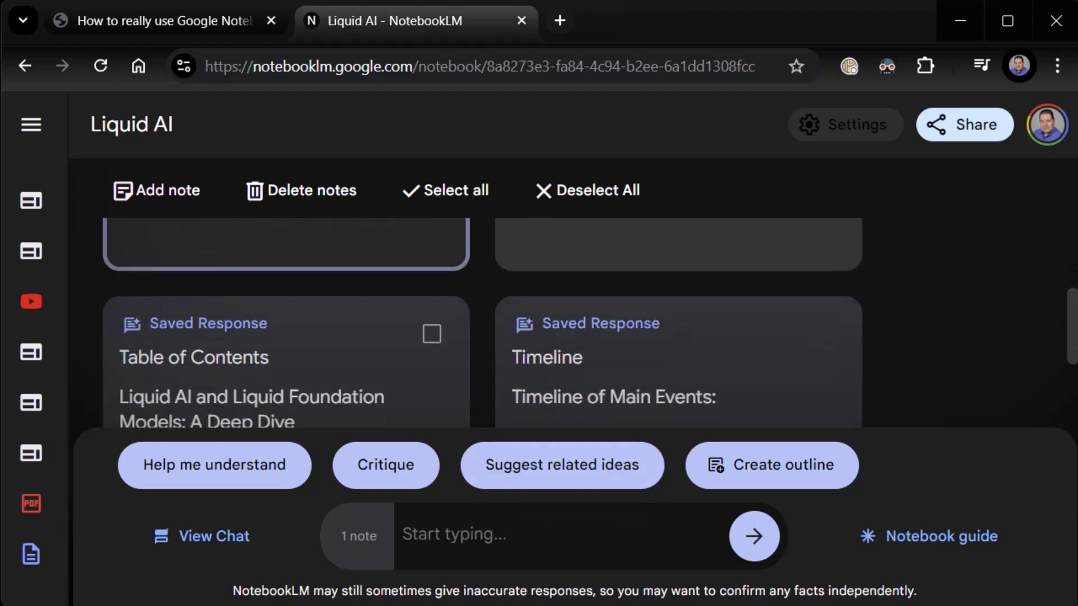
pyautogui.click(820, 335)
pyautogui.click(432, 334)
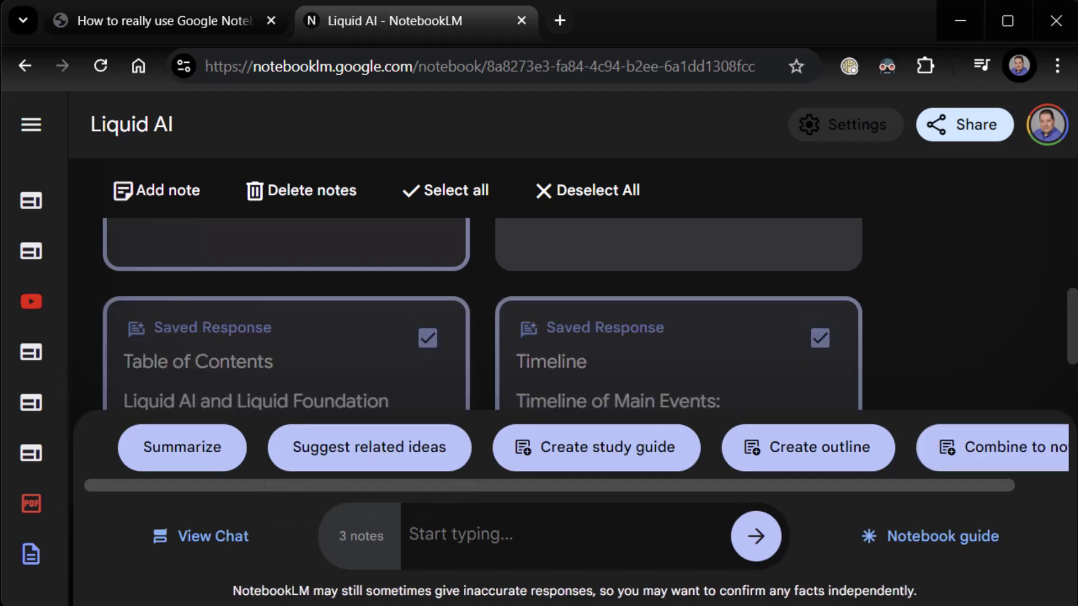
# Ask the notebook the question 'what is liquid ai'.
pyautogui.write('what is no')
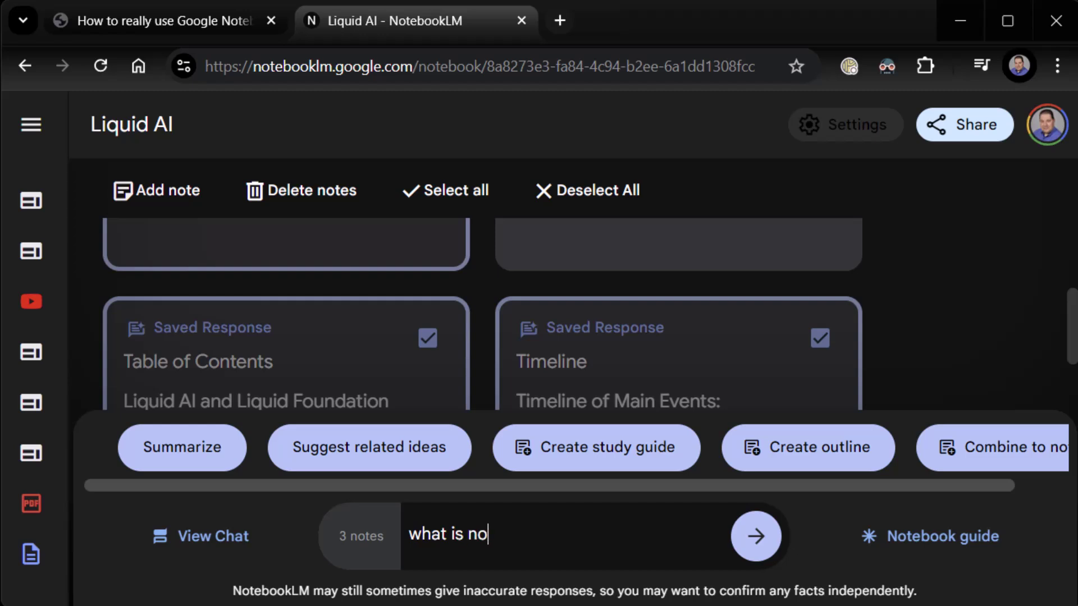
pyautogui.write('tebook')
pyautogui.press('BackSpace')
pyautogui.press('BackSpace')
pyautogui.press('BackSpace')
pyautogui.press('BackSpace')
pyautogui.press('BackSpace')
pyautogui.press('BackSpace')
pyautogui.press('BackSpace')
pyautogui.press('BackSpace')
pyautogui.write('liquid ai')
pyautogui.press('Return')
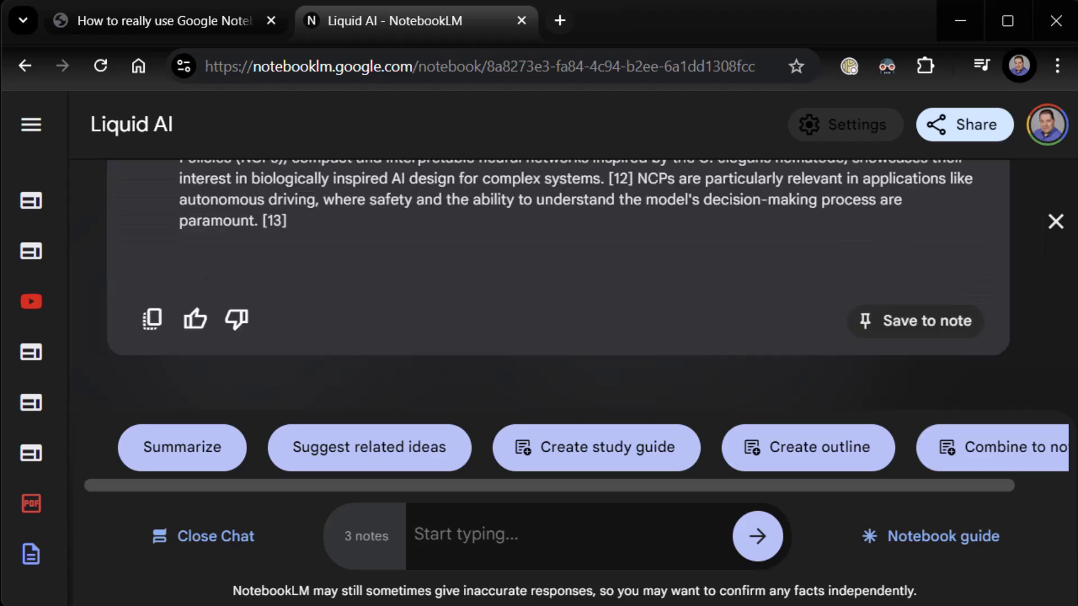
# Scroll through the answer 'Liquid AI: An MIT Spin-off Redefining AI Systems'.
pyautogui.scroll(15, 558, 281)
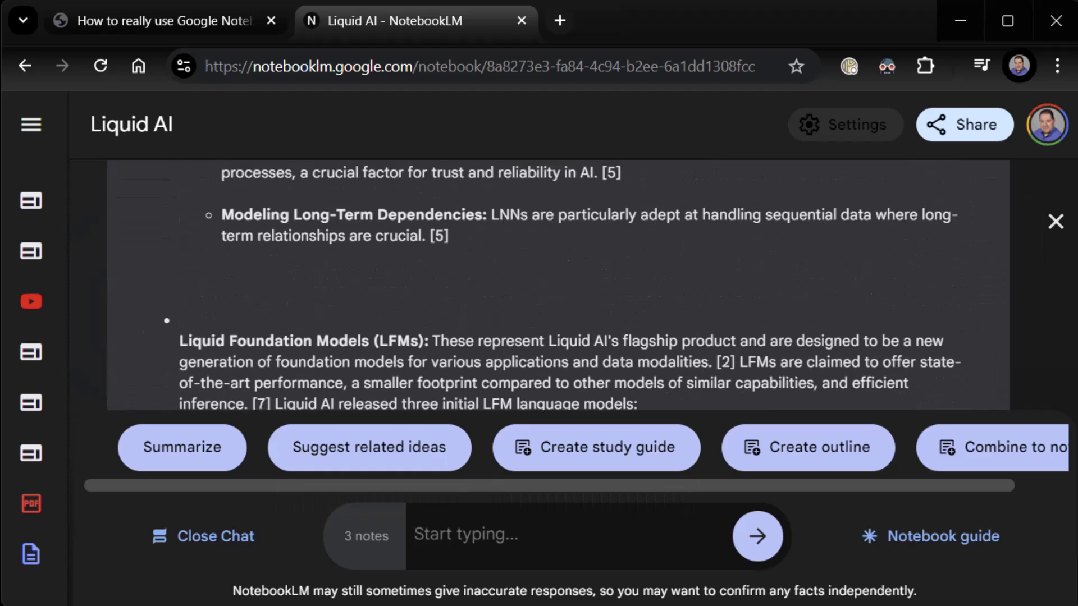
pyautogui.scroll(-15, 559, 280)
pyautogui.scroll(20, 558, 281)
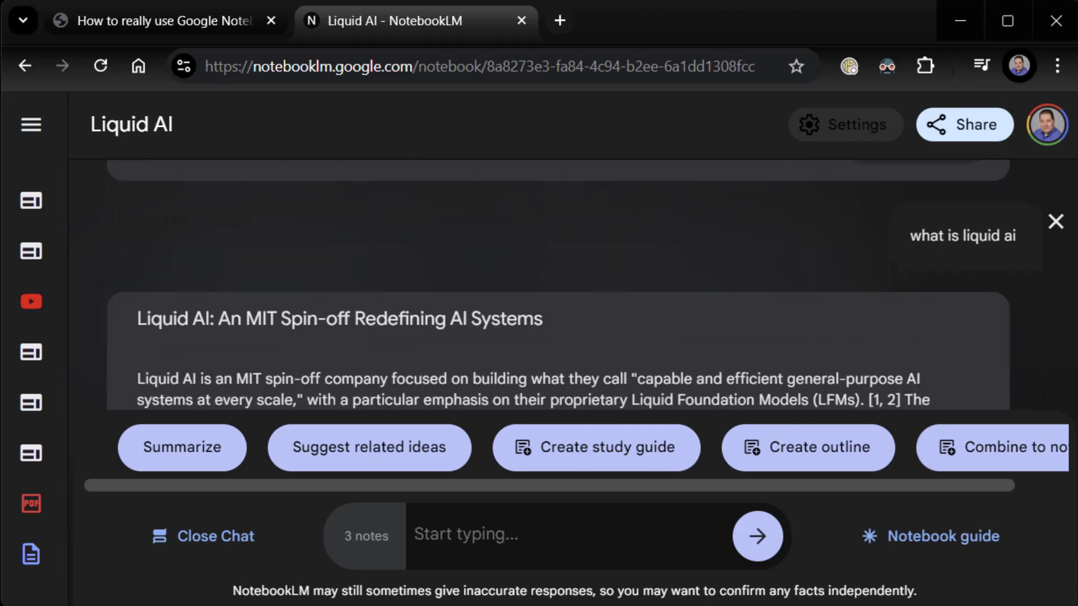
pyautogui.scroll(-4, 558, 280)
pyautogui.scroll(1, 559, 281)
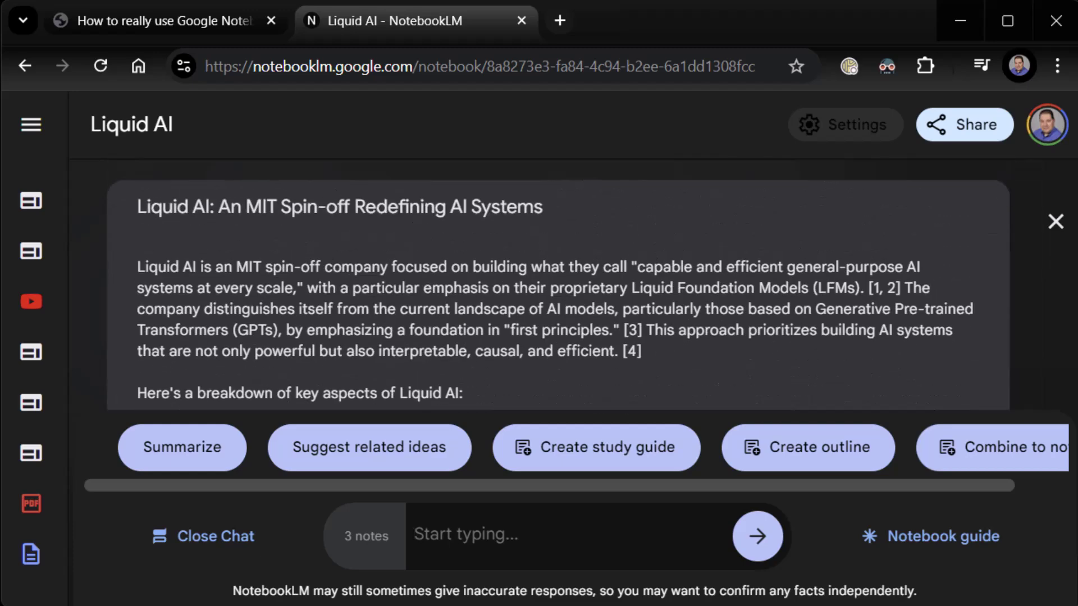
pyautogui.scroll(-1, 558, 280)
pyautogui.scroll(-4, 558, 281)
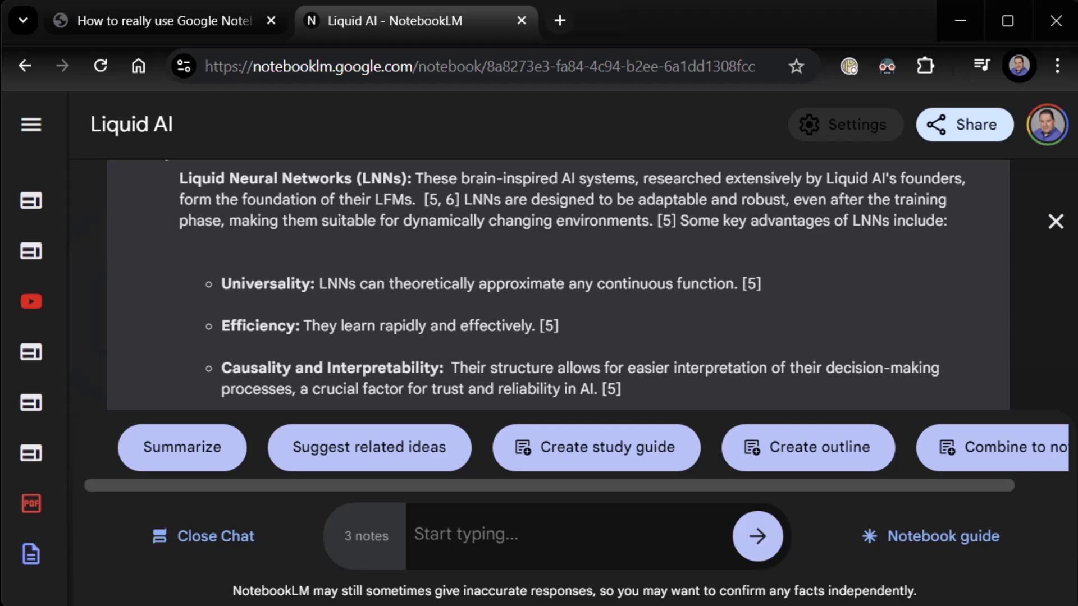
pyautogui.scroll(-10, 559, 286)
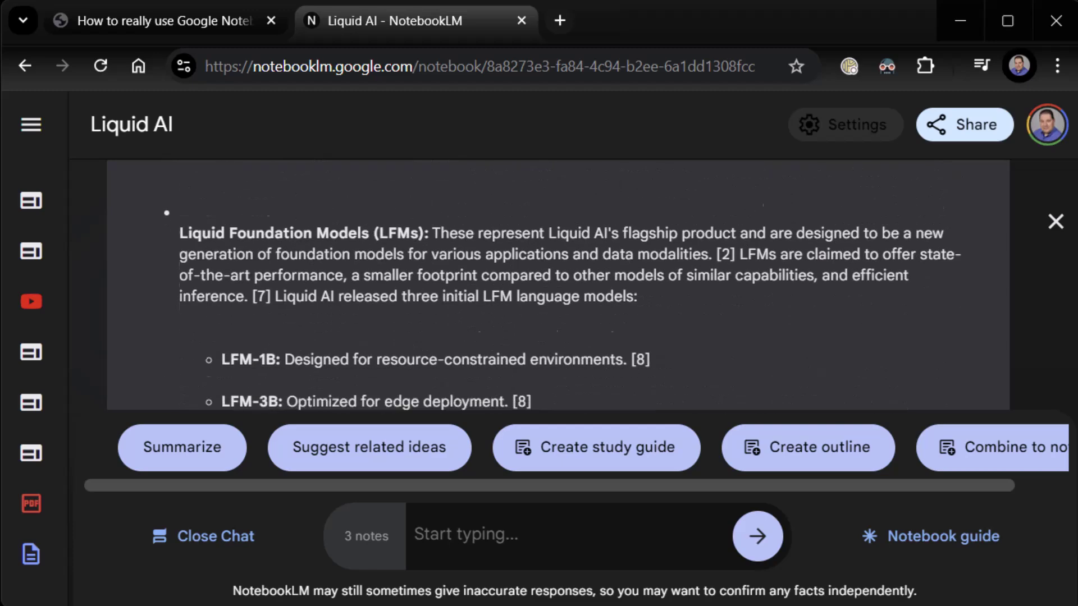
pyautogui.scroll(-6, 559, 287)
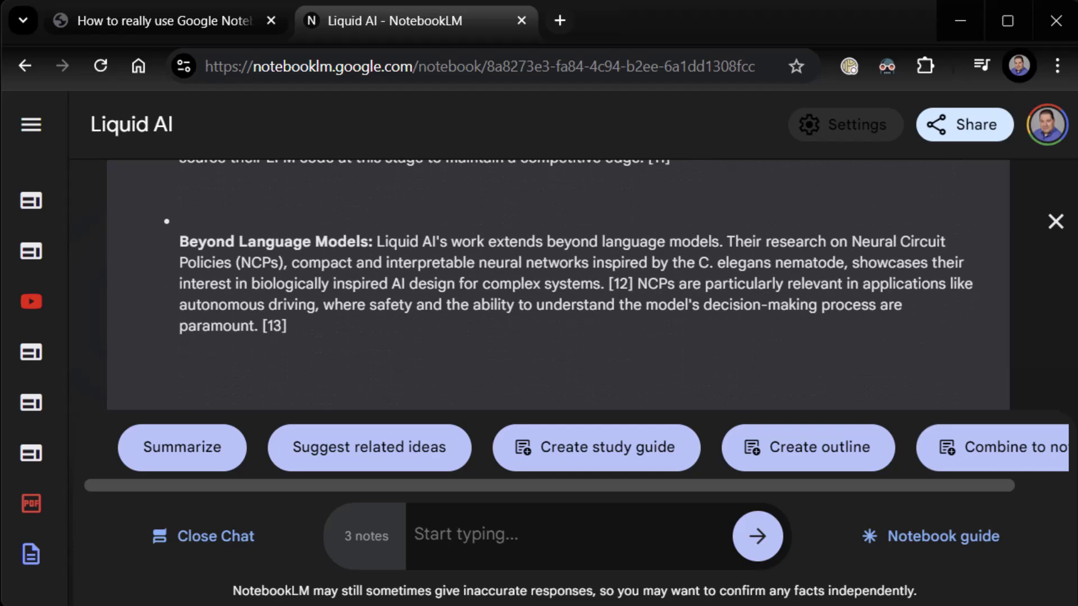
pyautogui.scroll(1, 558, 286)
pyautogui.scroll(10, 646, 337)
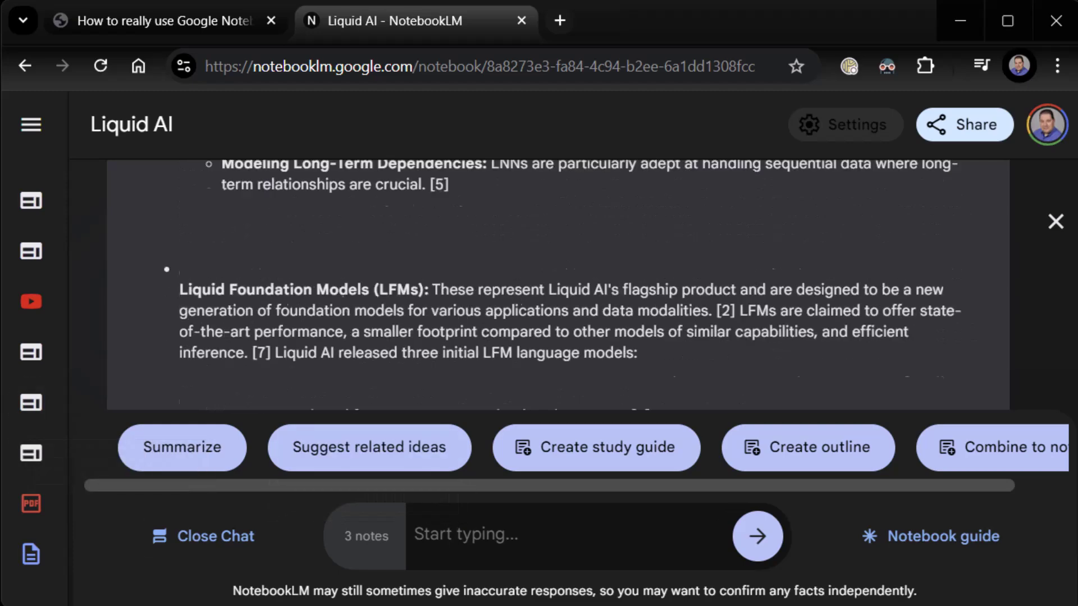
pyautogui.scroll(-10, 558, 284)
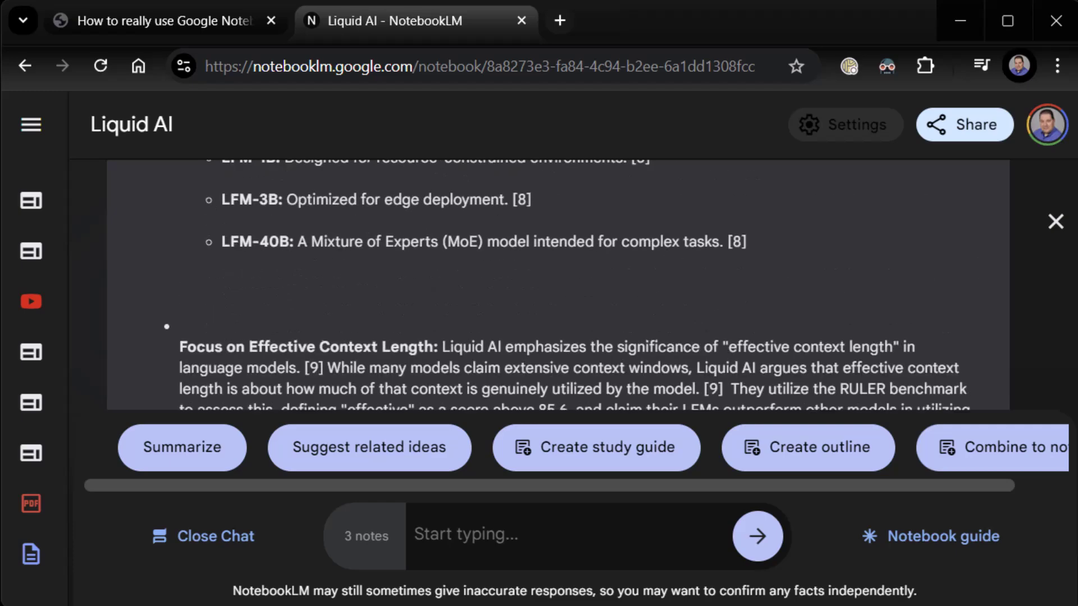
pyautogui.scroll(-3, 558, 284)
pyautogui.scroll(3, 558, 284)
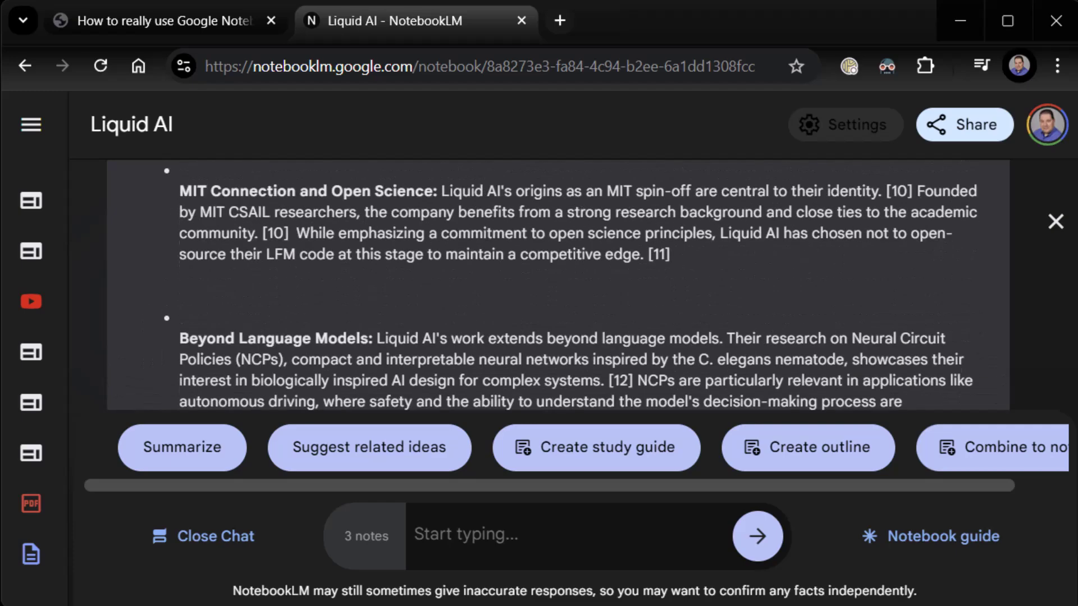
pyautogui.scroll(-2, 558, 285)
pyautogui.scroll(15, 558, 284)
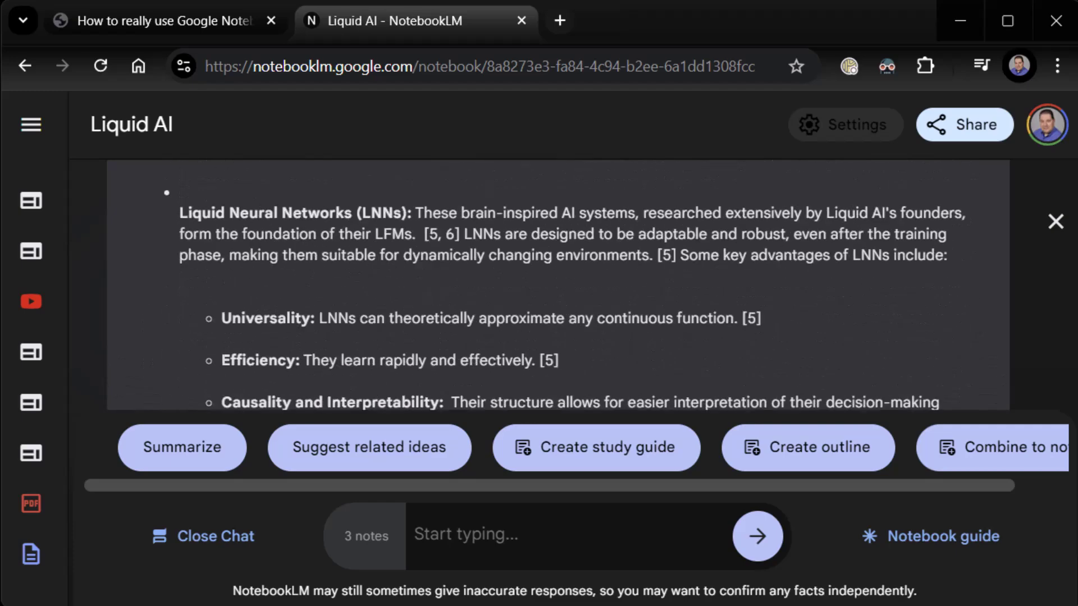
# Preview citation 11's source in the Current Capabilities and Limitations section.
pyautogui.scroll(-15, 558, 284)
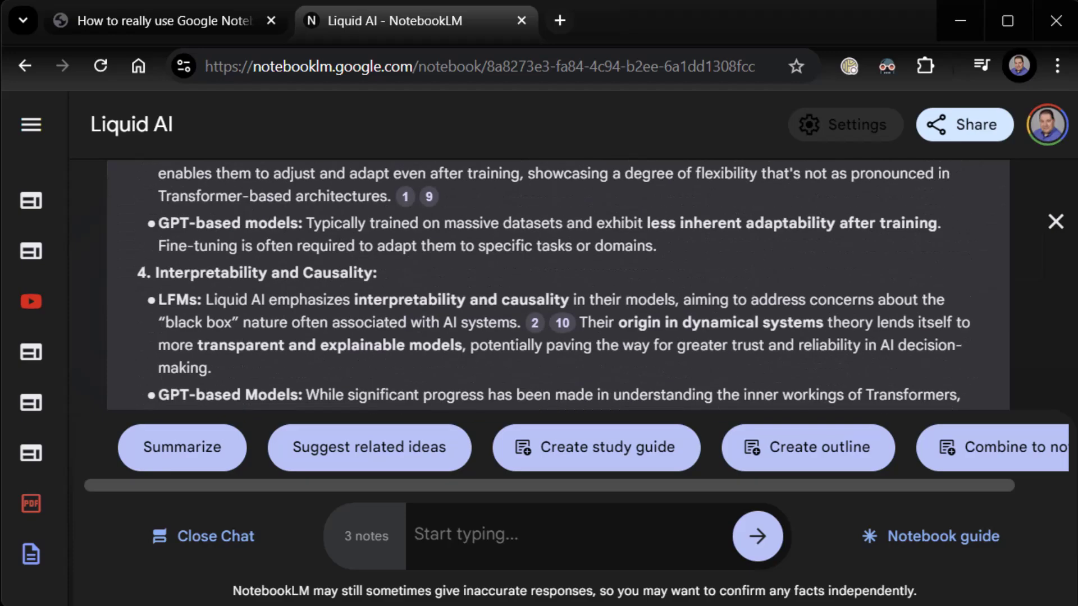
pyautogui.scroll(-2, 558, 285)
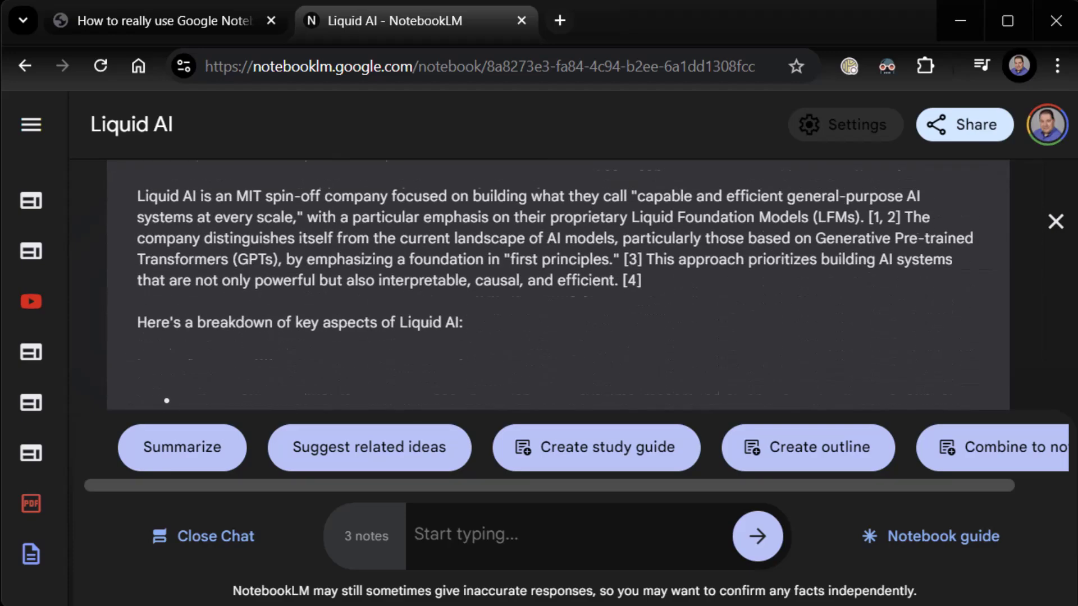
pyautogui.scroll(2, 558, 284)
pyautogui.scroll(-10, 557, 285)
pyautogui.scroll(2, 557, 285)
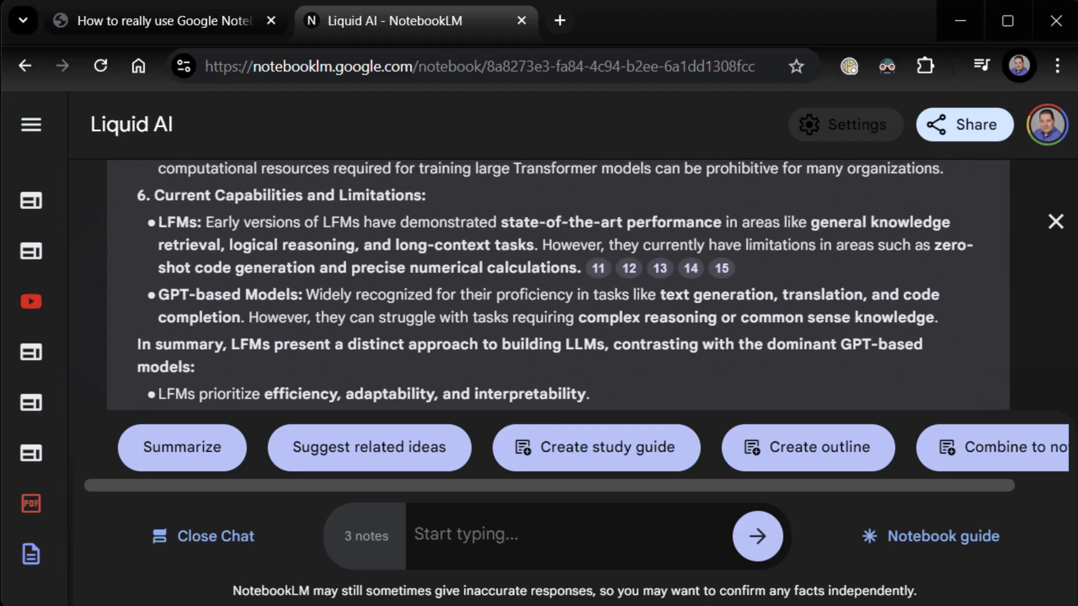
pyautogui.moveTo(599, 268)
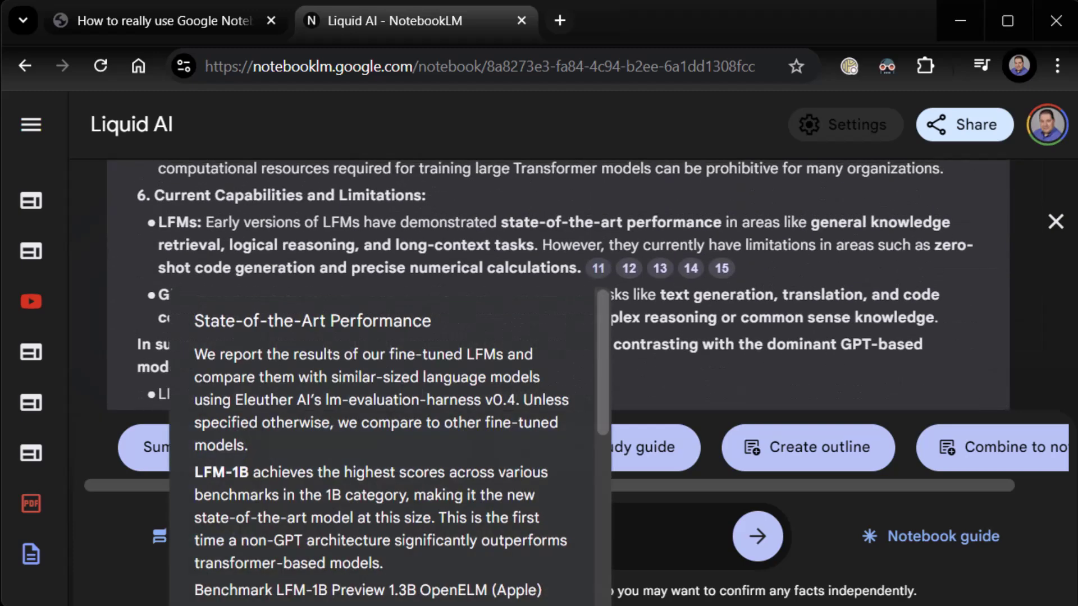
pyautogui.scroll(-8, 598, 268)
pyautogui.scroll(-3, 557, 284)
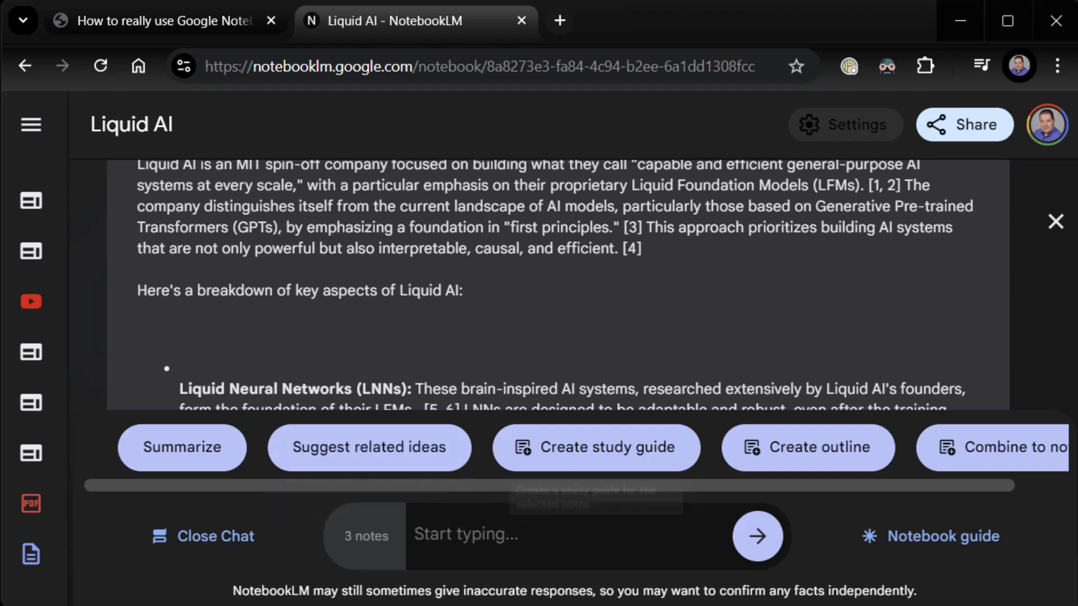
pyautogui.scroll(5, 629, 268)
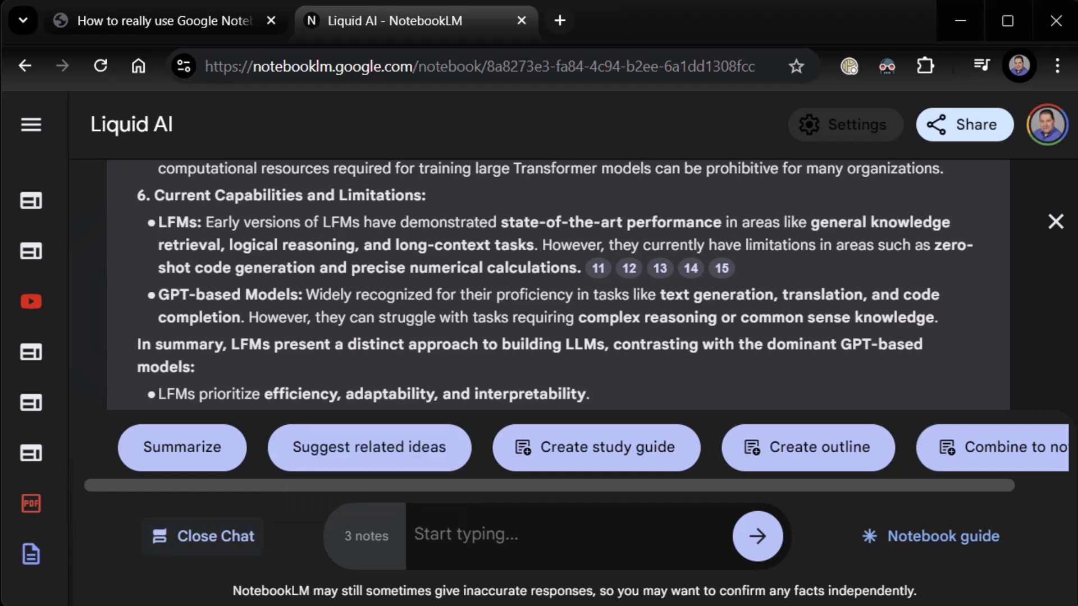
# Close the chat and deselect all saved notes.
pyautogui.click(203, 536)
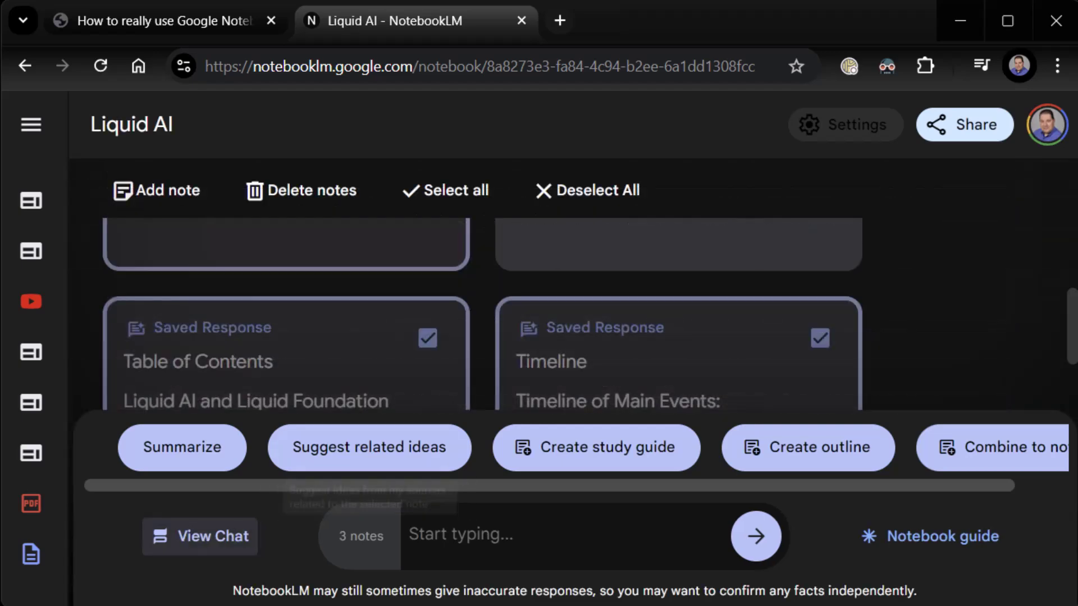
pyautogui.scroll(3, 483, 315)
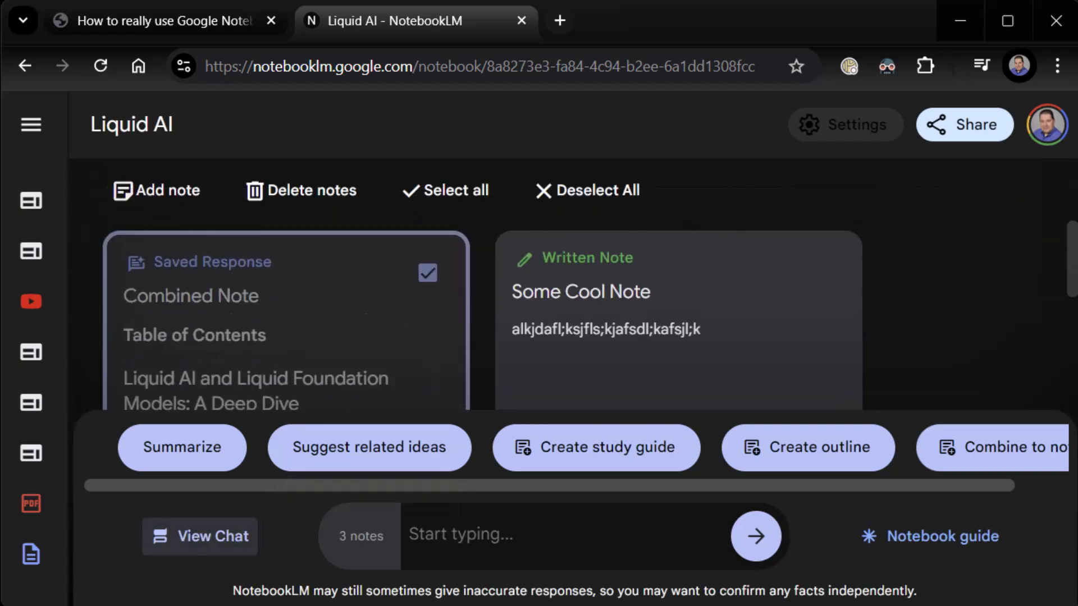
pyautogui.click(585, 190)
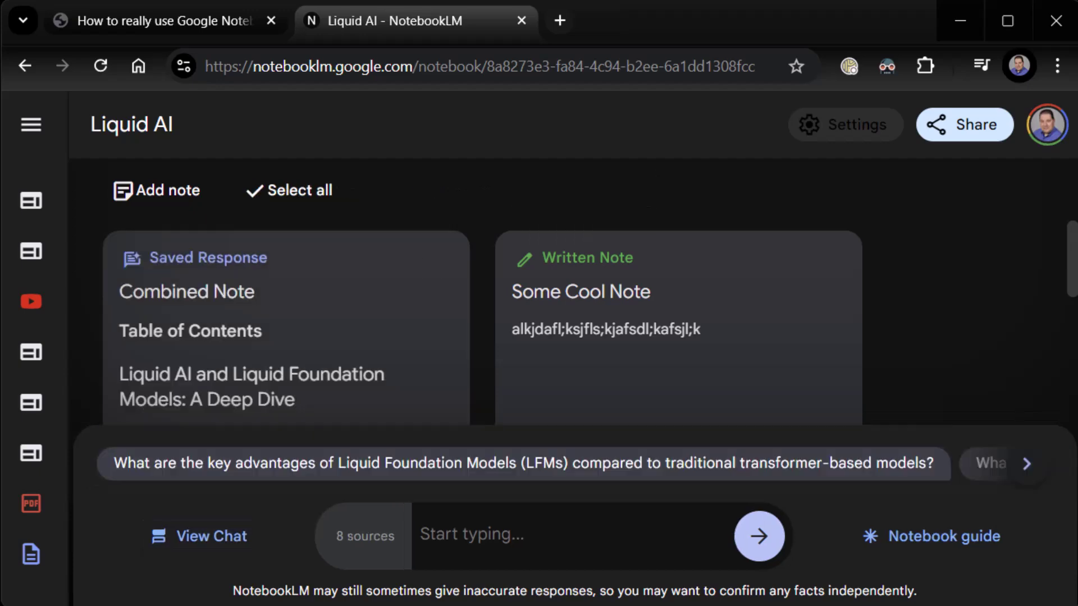
# Toggle the chat open and closed repeatedly, ending on the saved notes view.
pyautogui.click(200, 536)
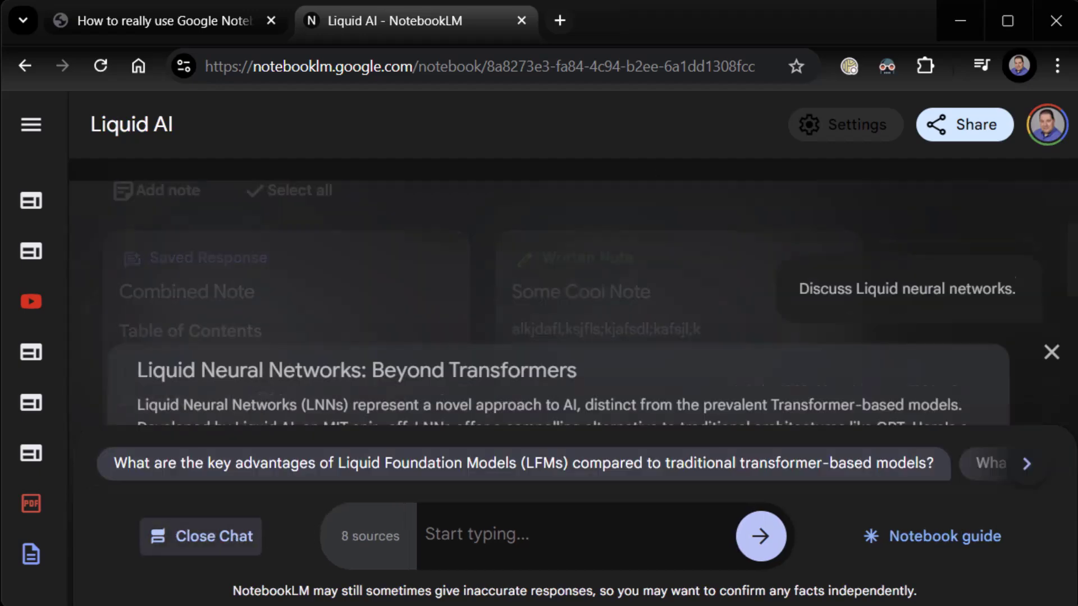
pyautogui.click(200, 535)
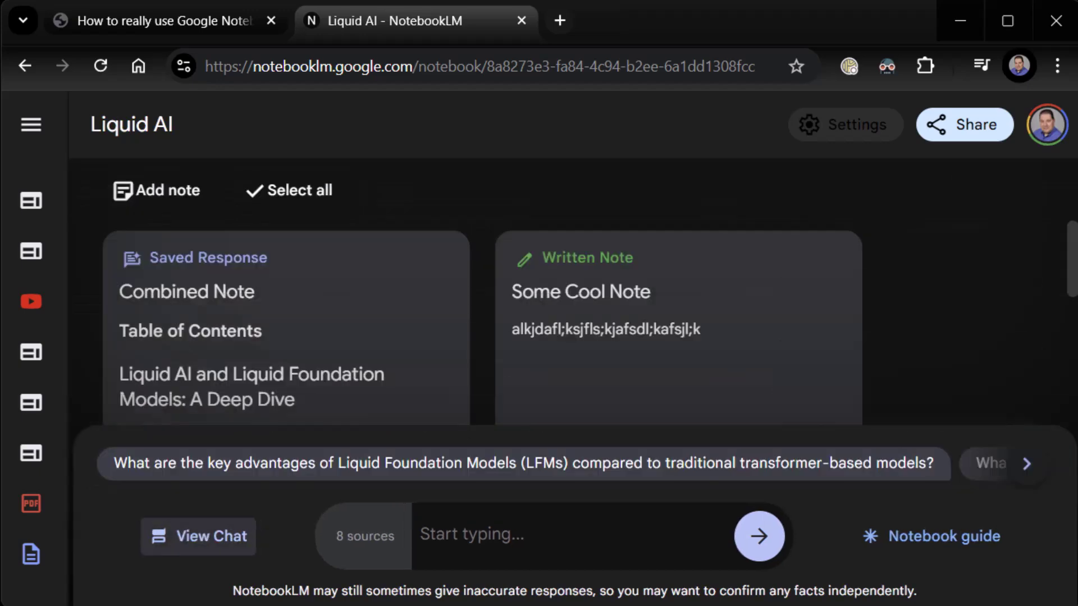
pyautogui.click(201, 536)
pyautogui.click(200, 536)
pyautogui.click(200, 536)
pyautogui.click(201, 536)
pyautogui.click(200, 536)
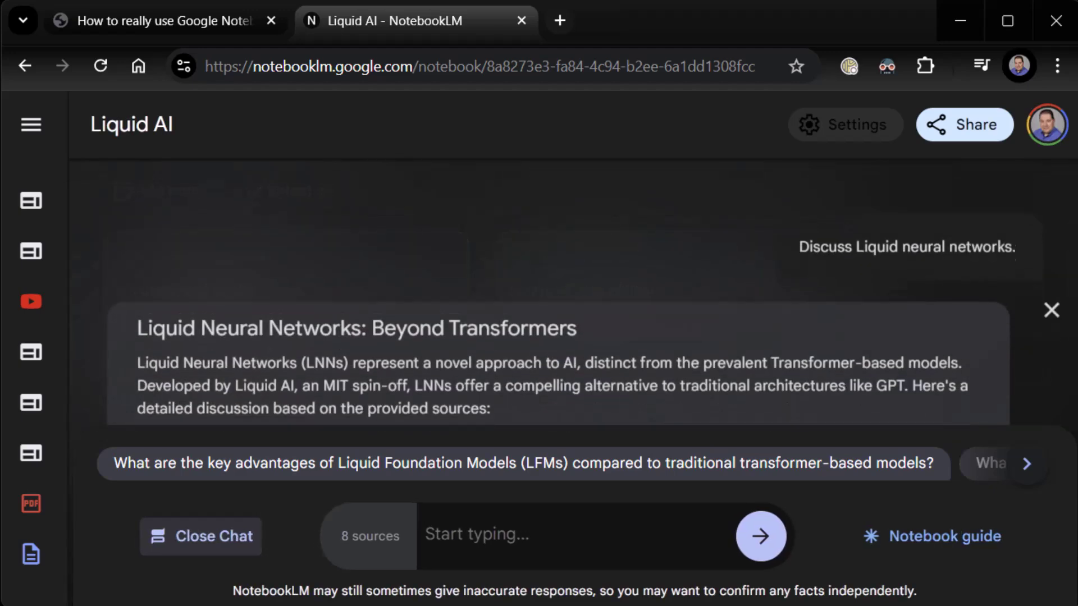
pyautogui.click(200, 536)
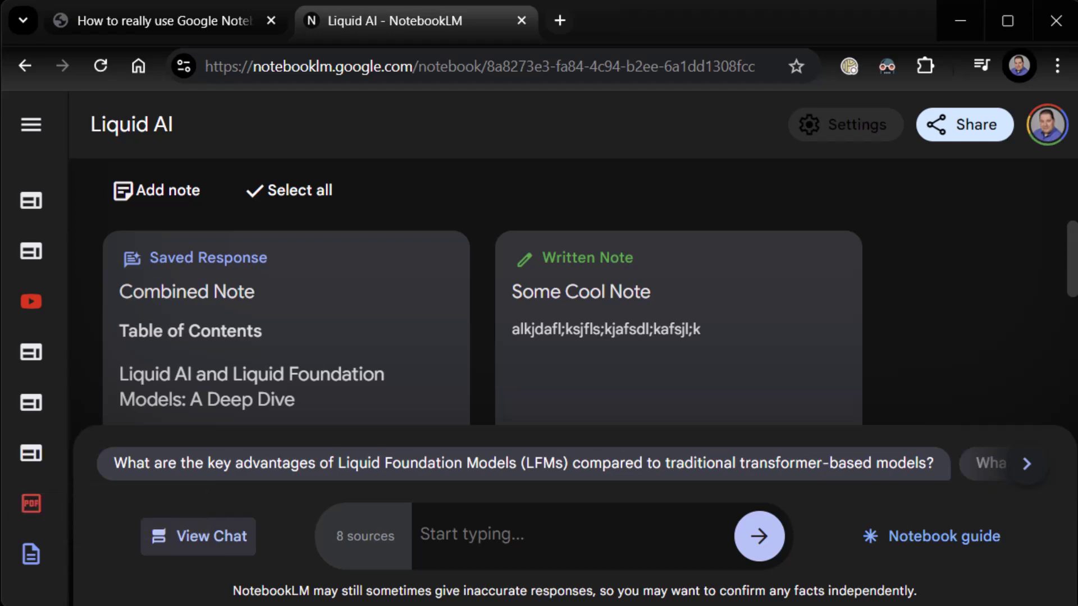
# Advance the slide deck to page 6, Asking Non-Related Questions, then return to the notebook.
pyautogui.click(158, 21)
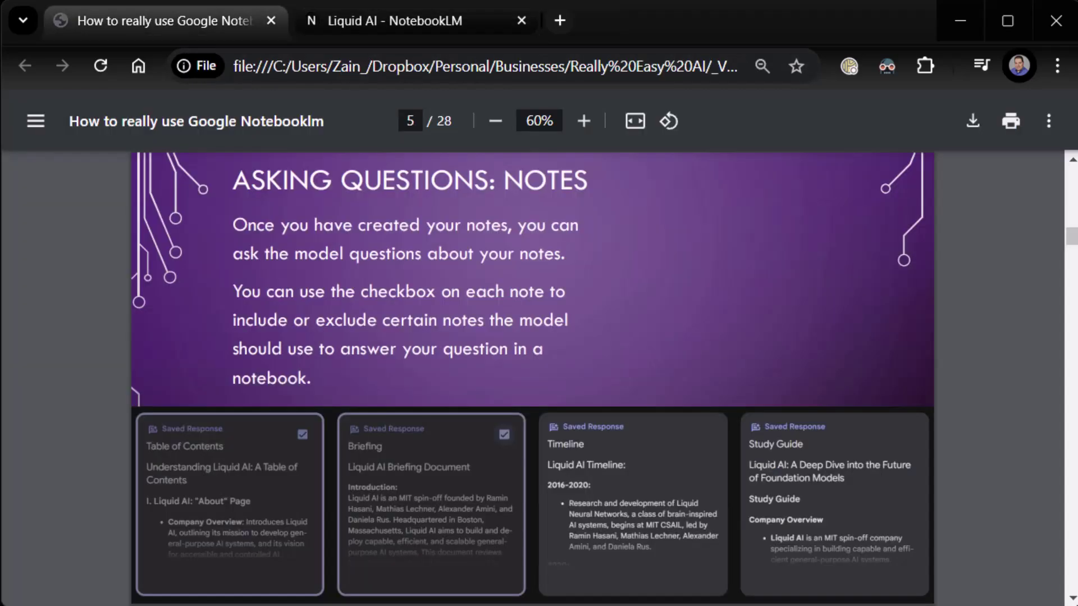
pyautogui.press('Right')
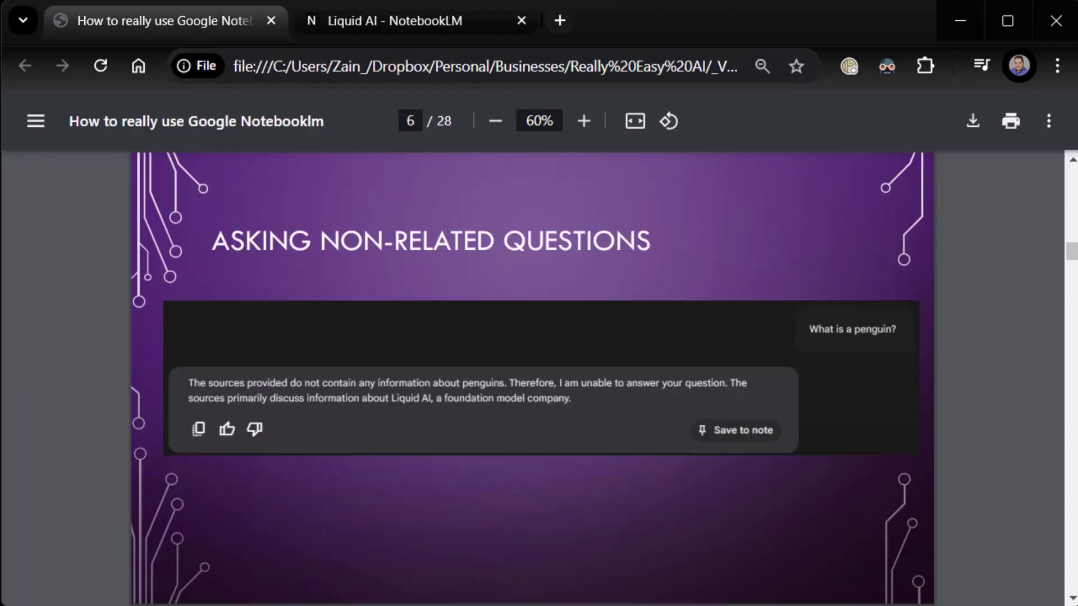
pyautogui.hotkey('ctrl', 'Tab')
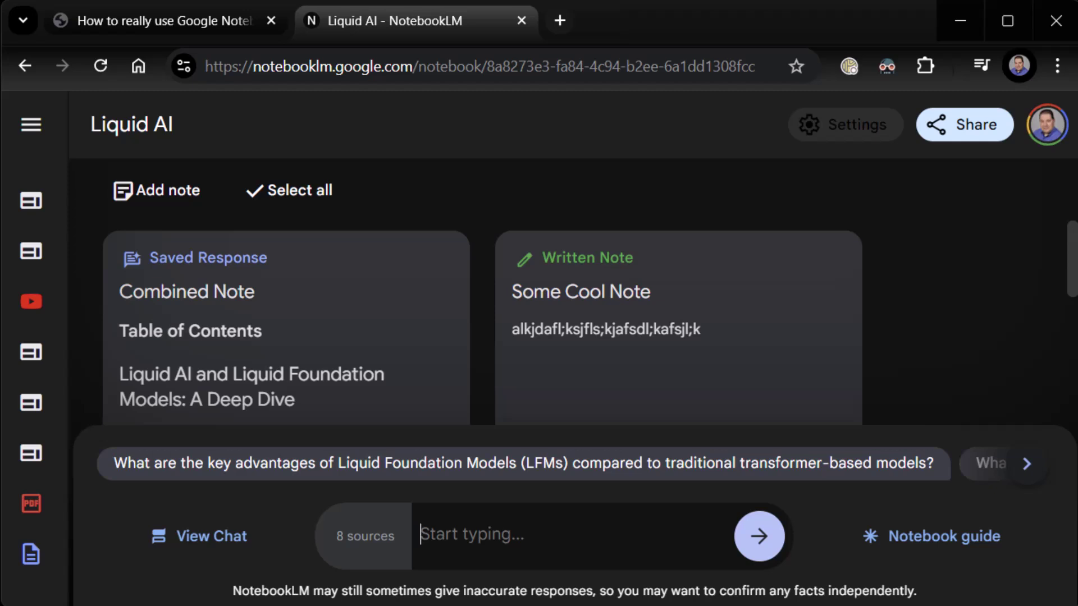
# Ask the notebook 'What is a penguin?' to test an off-topic question.
pyautogui.write('What is a pen')
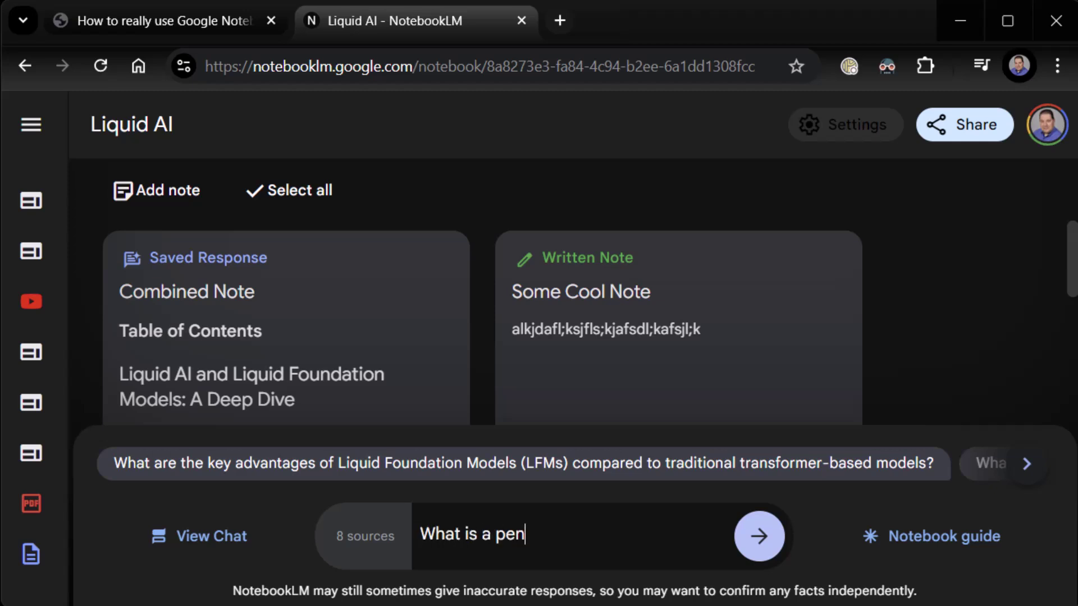
pyautogui.write('guin?')
pyautogui.press('Return')
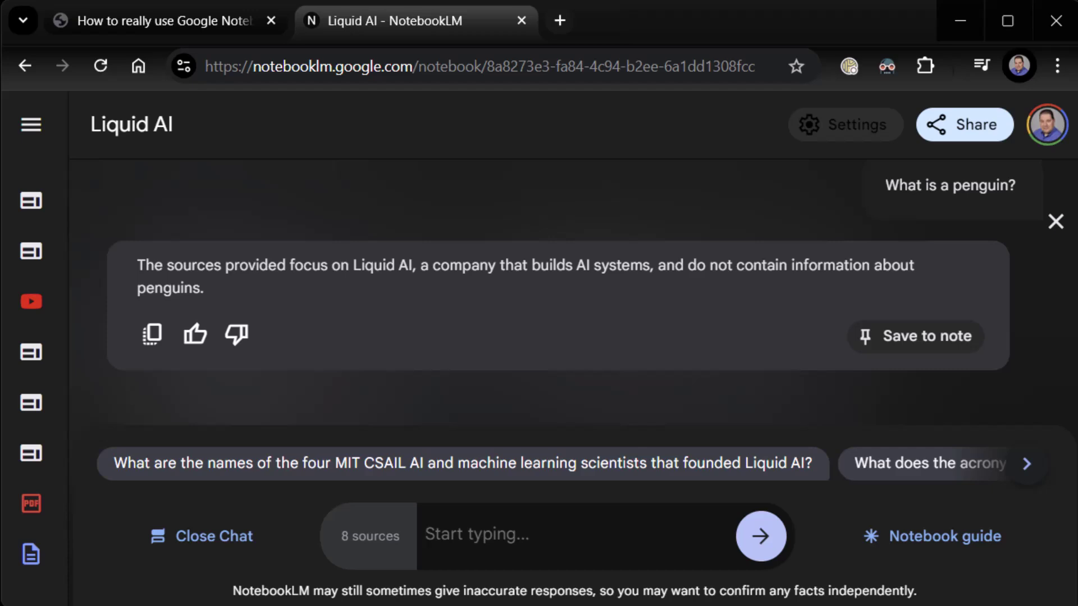
# Page the slide deck past Opening / Closing Chat to page 8, Chat History Is Not Retained.
pyautogui.hotkey('ctrl', 'shift', 'Tab')
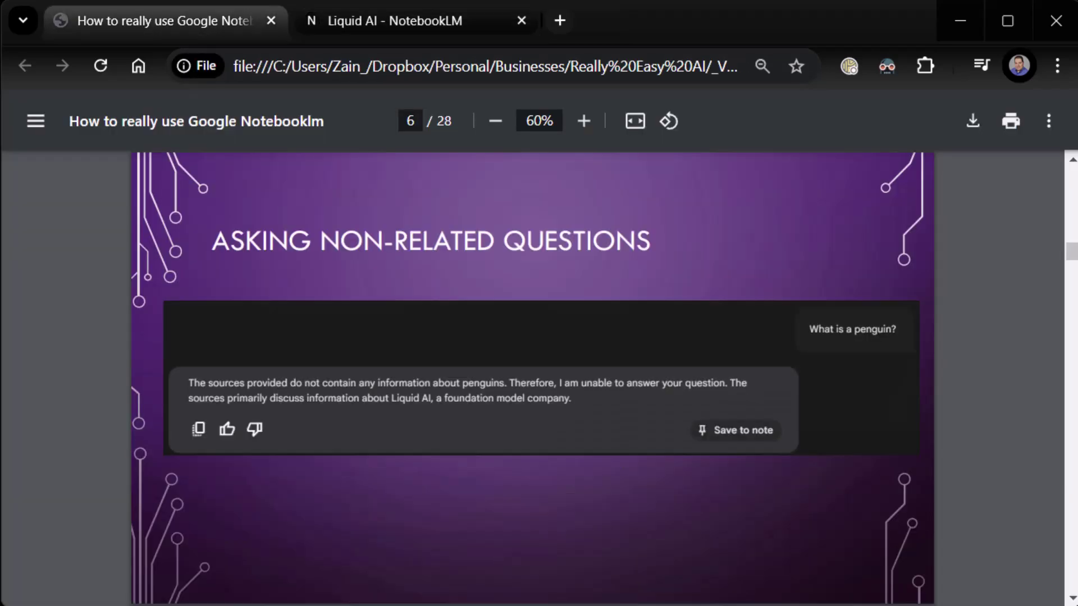
pyautogui.press('Right')
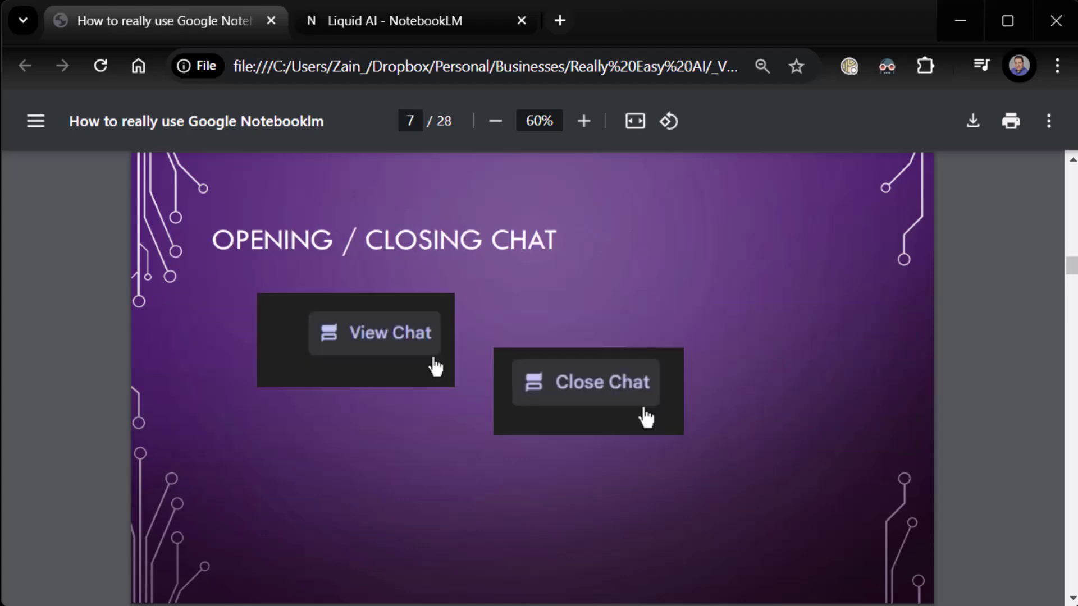
pyautogui.press('Right')
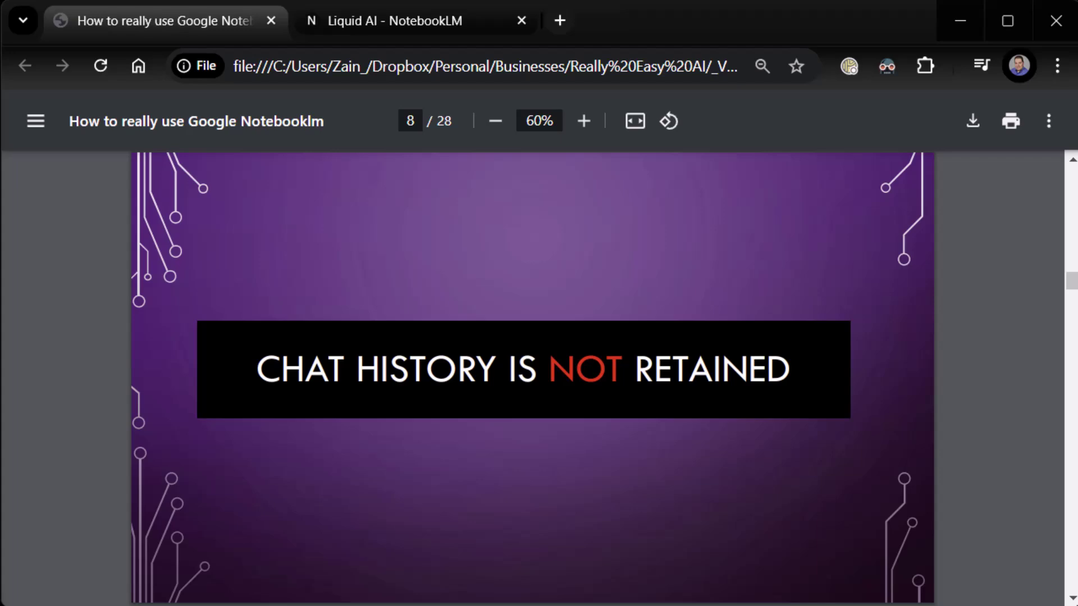
pyautogui.click(393, 21)
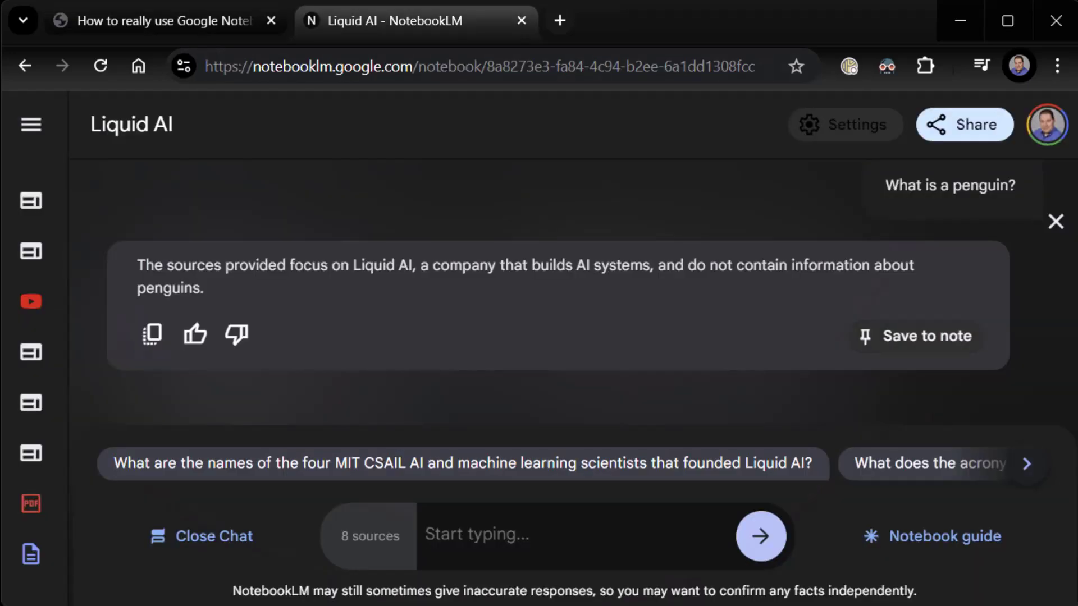
pyautogui.scroll(15, 559, 291)
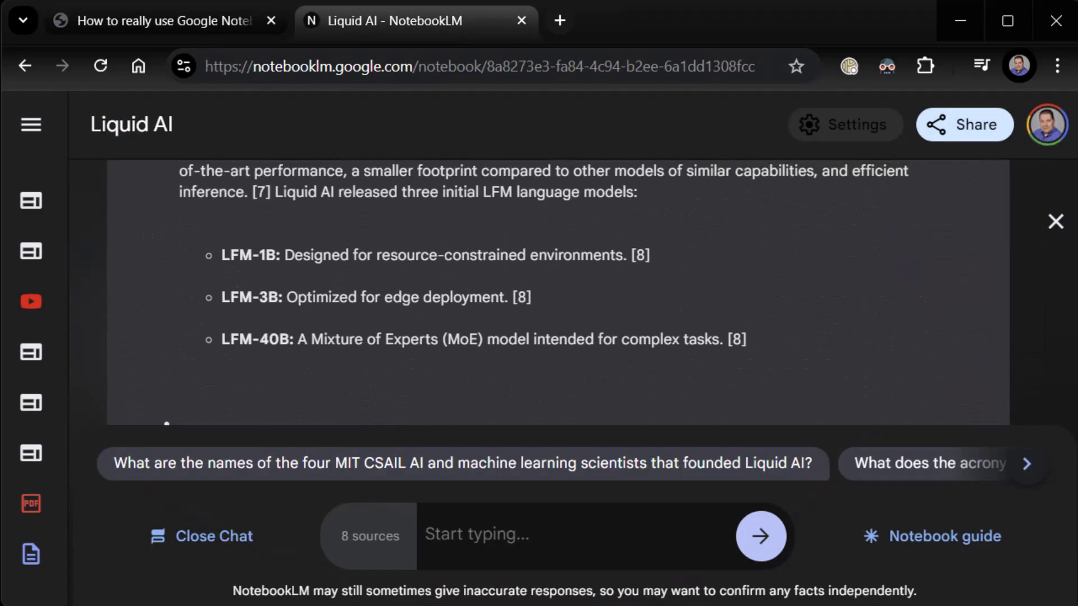
pyautogui.scroll(-20, 559, 292)
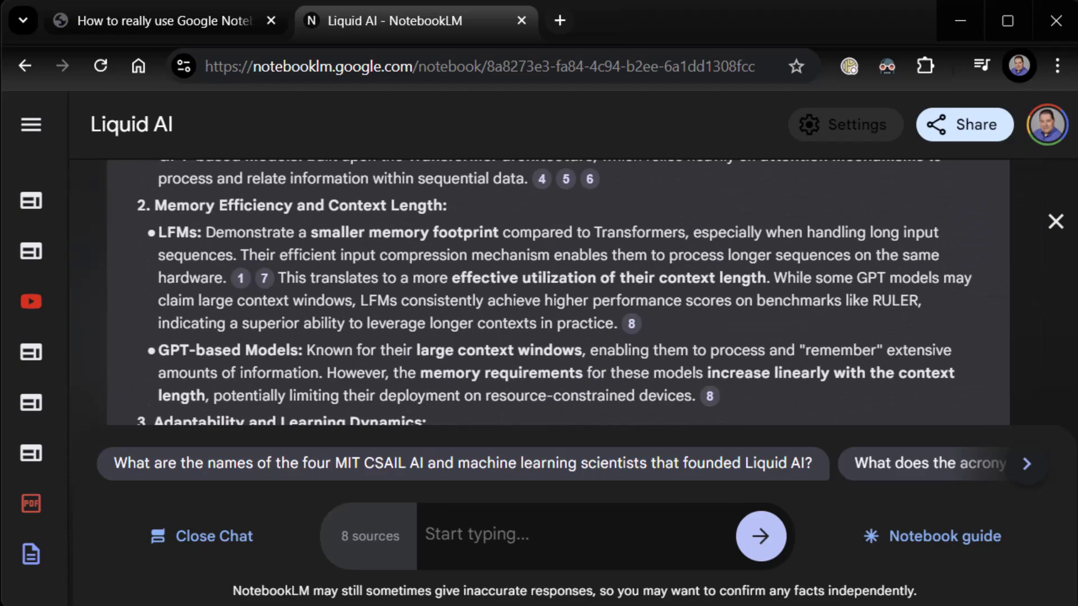
pyautogui.scroll(-15, 558, 292)
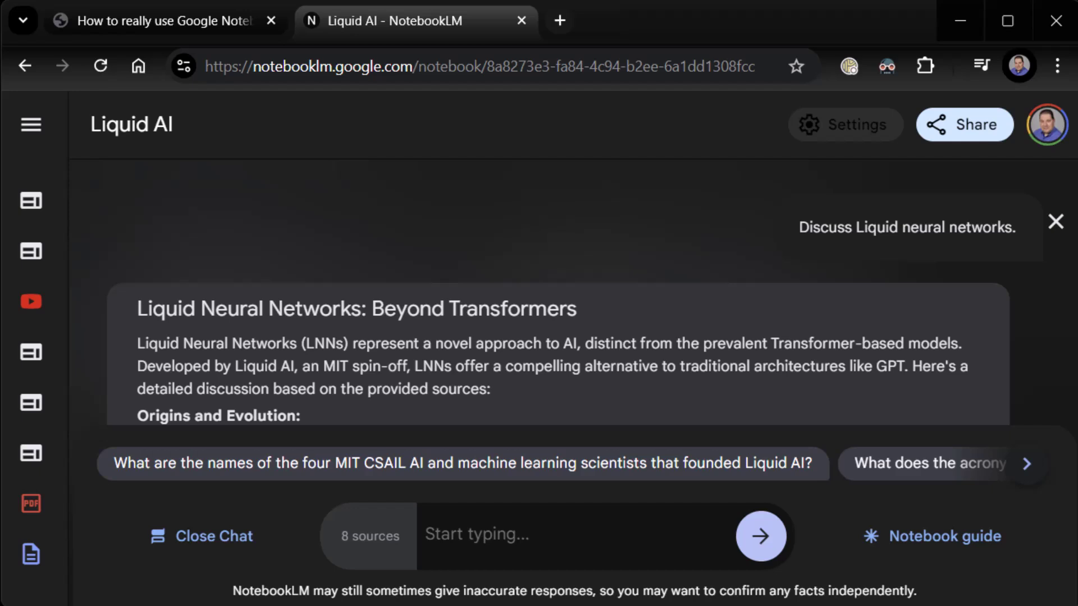
# Reload the notebook, confirm the chat is now empty, and close it back to the notes.
pyautogui.press('F5')
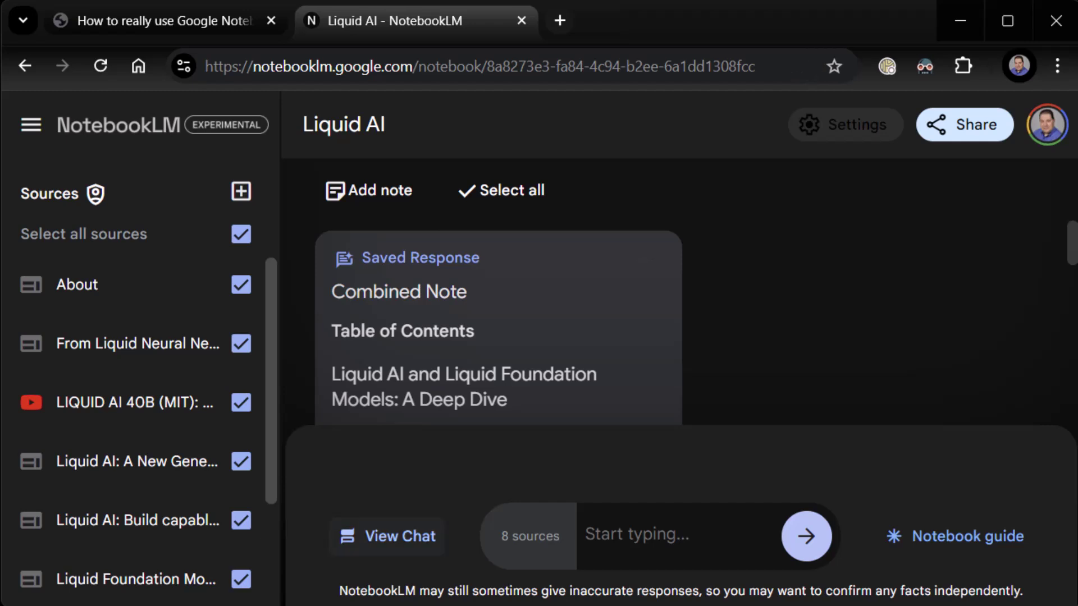
pyautogui.click(388, 536)
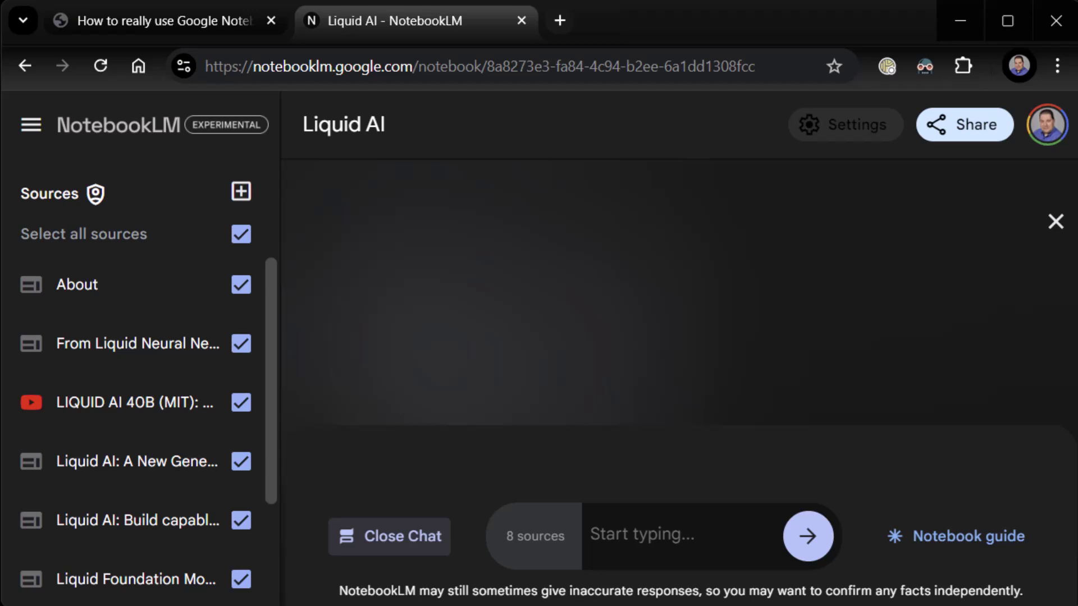
pyautogui.press('Escape')
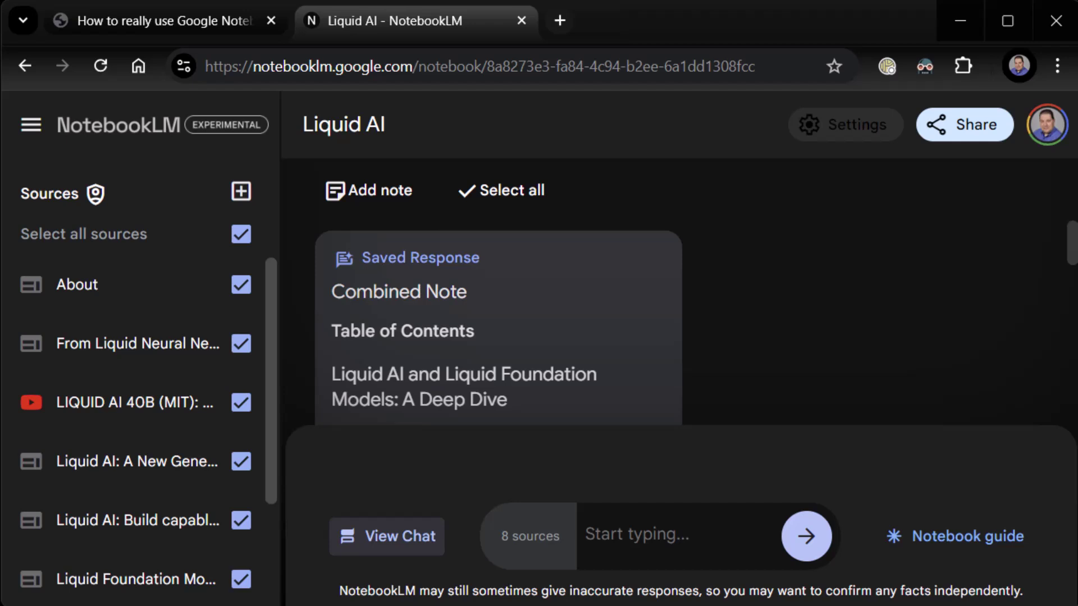
# Ask the notebook 'what is liquid ai' in the chat box.
pyautogui.click(586, 534)
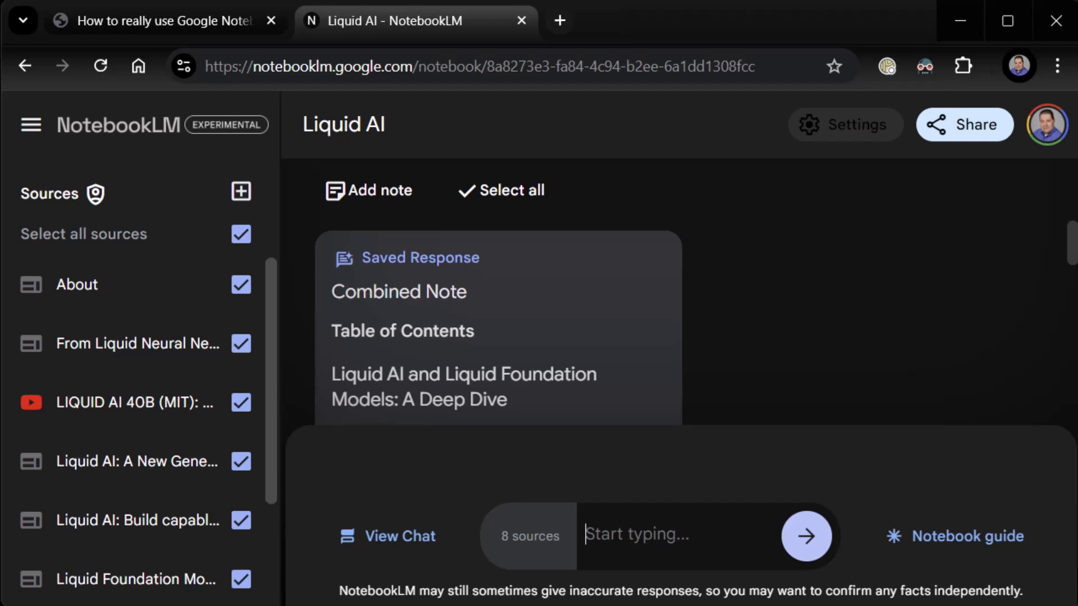
pyautogui.write('what is ')
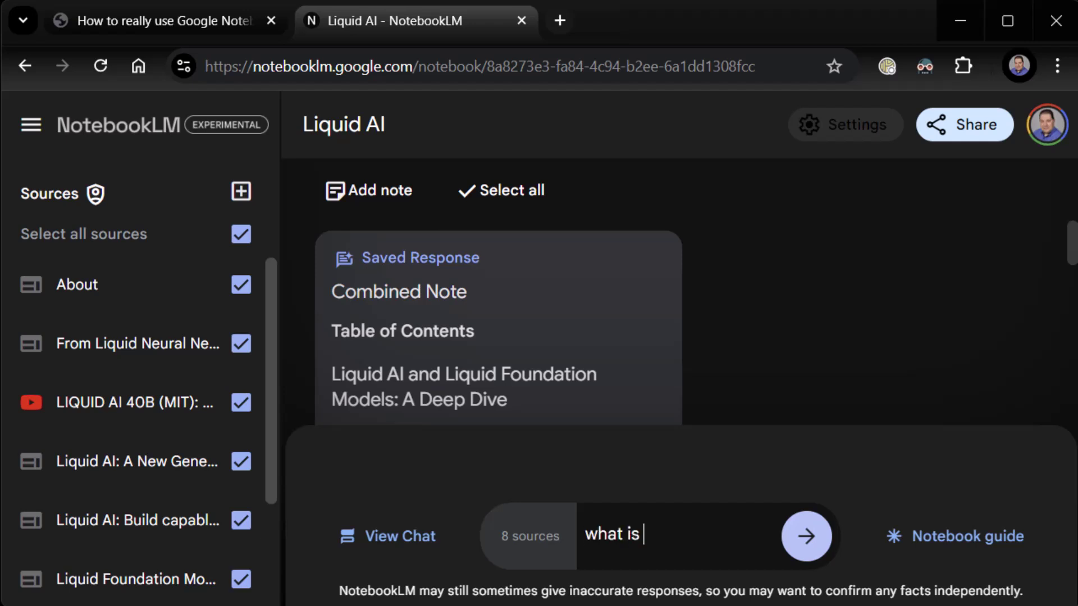
pyautogui.write('liquid ai')
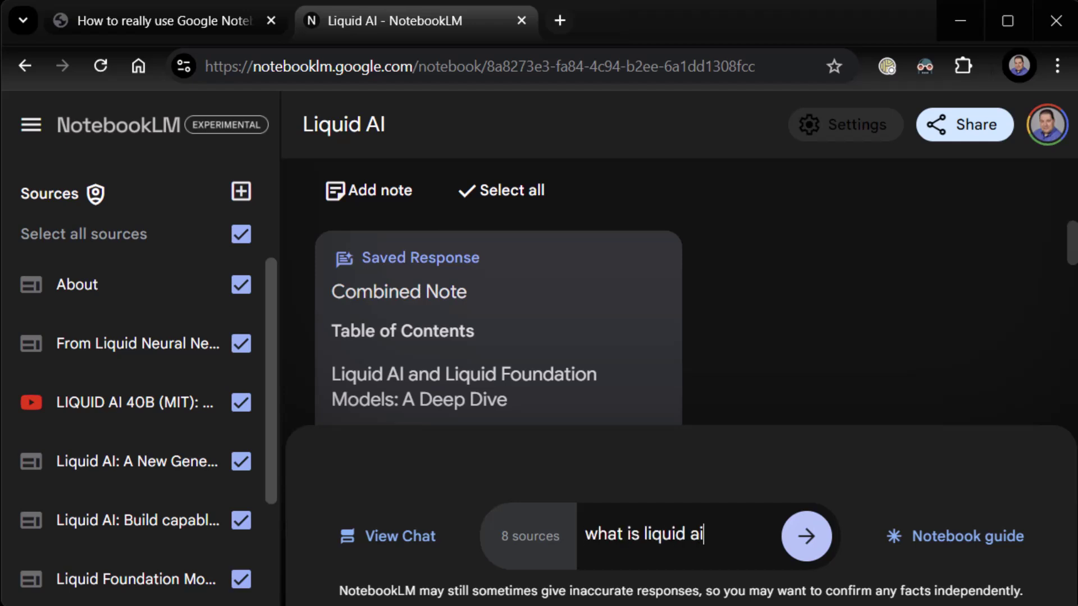
pyautogui.press('Return')
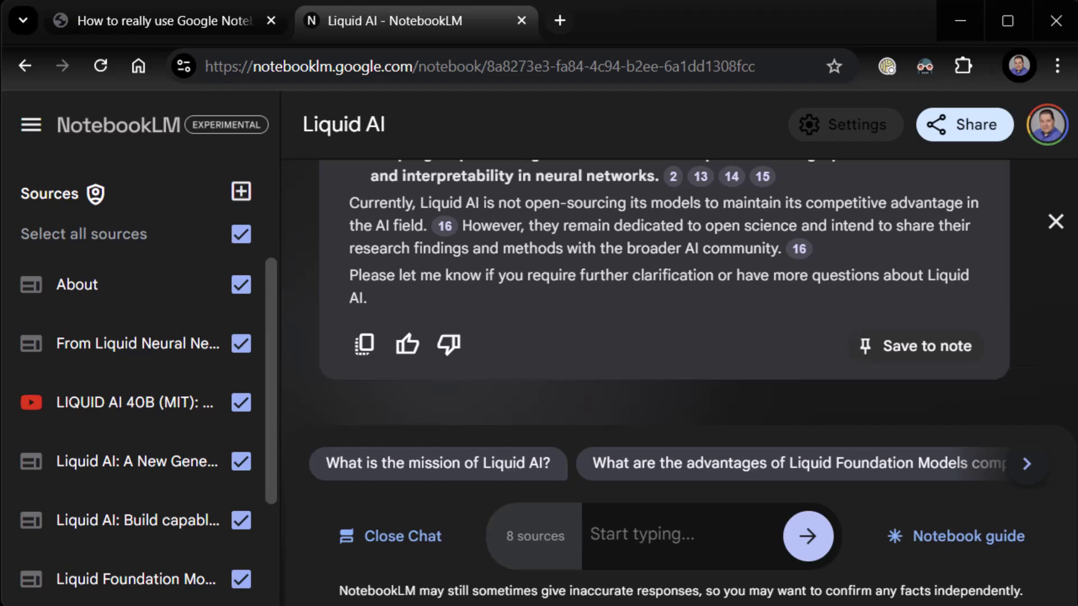
# Save the Liquid AI answer as a note titled 'What is Liquid AI?' and collapse it to a card.
pyautogui.click(921, 346)
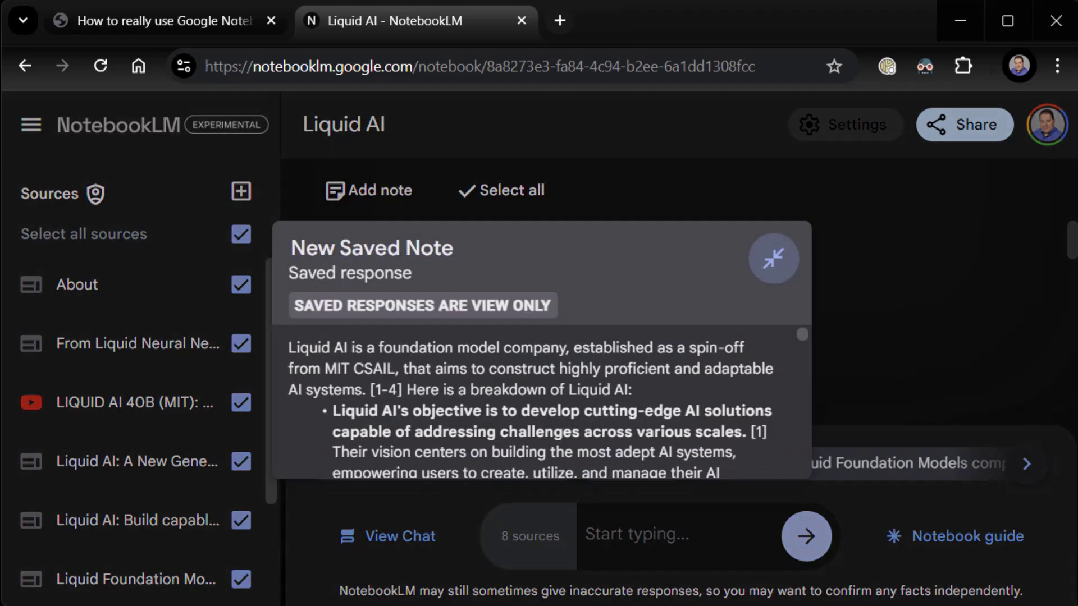
pyautogui.moveTo(454, 248); pyautogui.dragTo(291, 248)
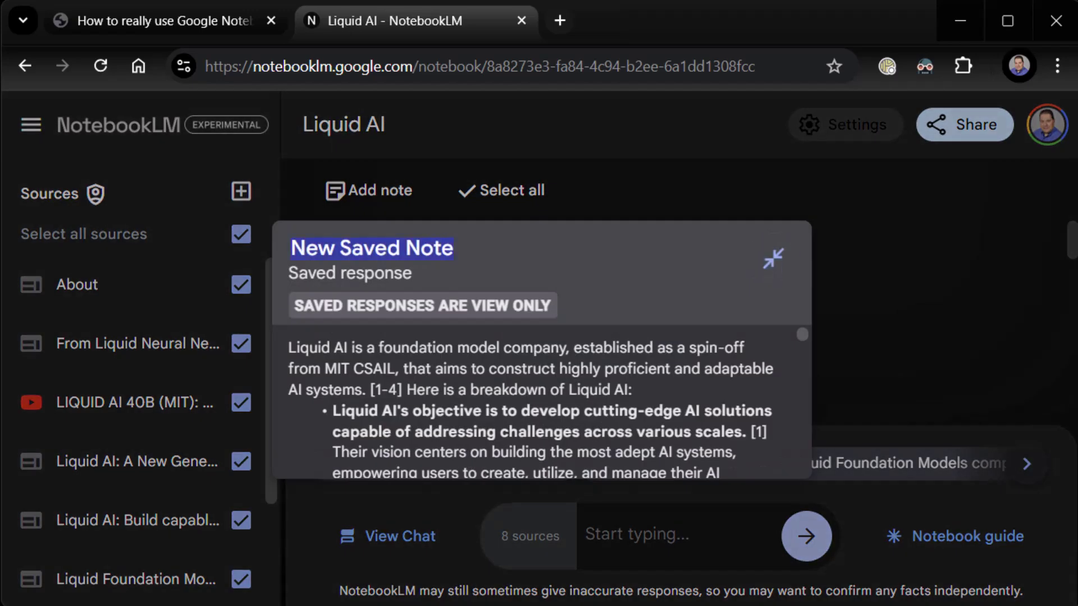
pyautogui.write('Waht')
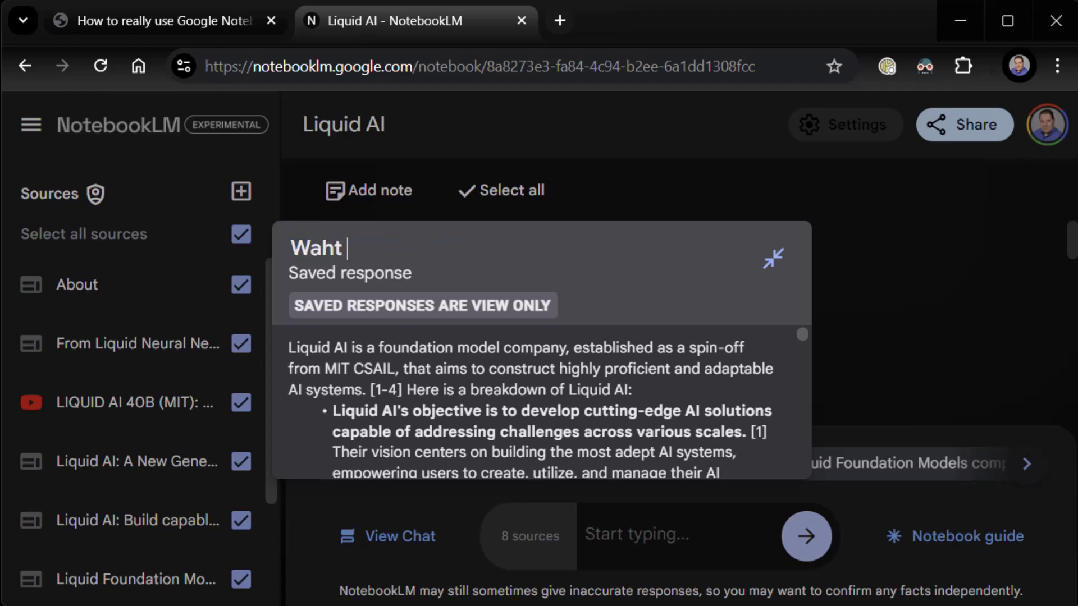
pyautogui.press('BackSpace')
pyautogui.press('BackSpace')
pyautogui.press('BackSpace')
pyautogui.write('jua')
pyautogui.press('BackSpace')
pyautogui.press('BackSpace')
pyautogui.press('BackSpace')
pyautogui.write('hat is Lu')
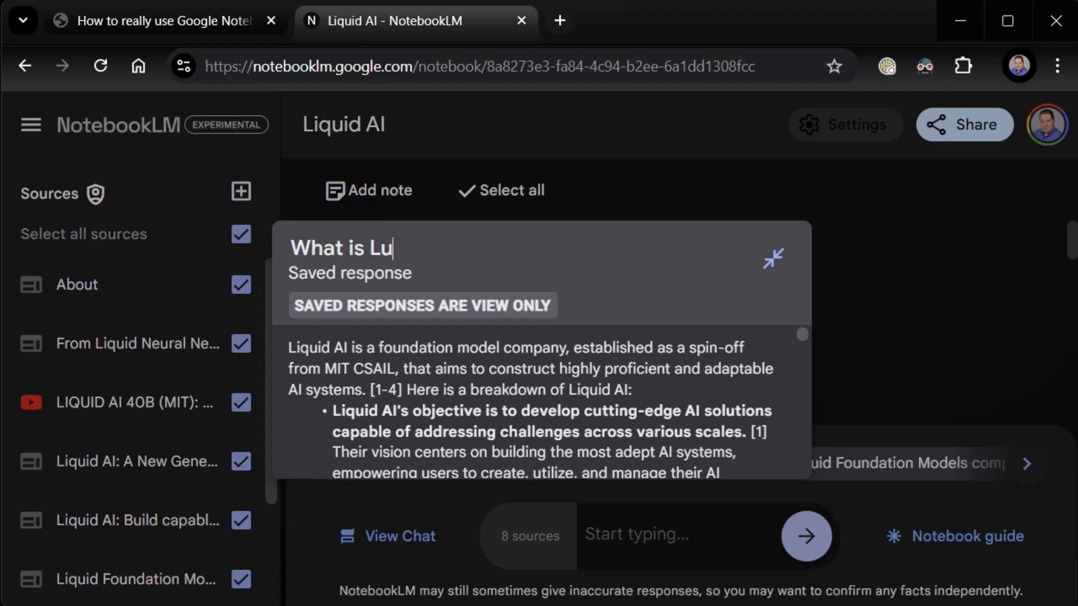
pyautogui.press('BackSpace')
pyautogui.write('iquid AI')
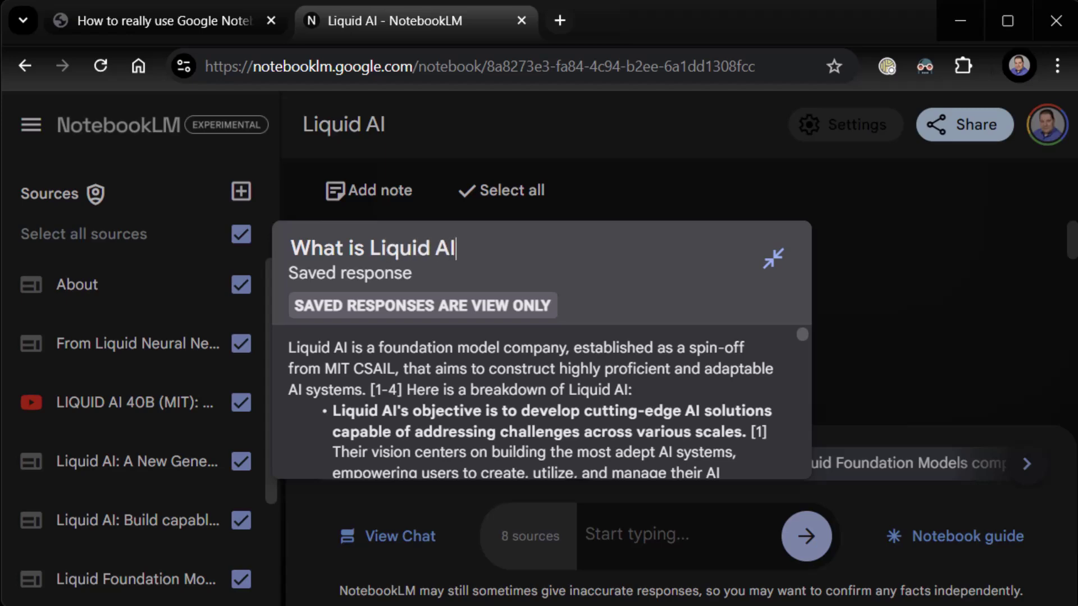
pyautogui.write('?')
pyautogui.press('Escape')
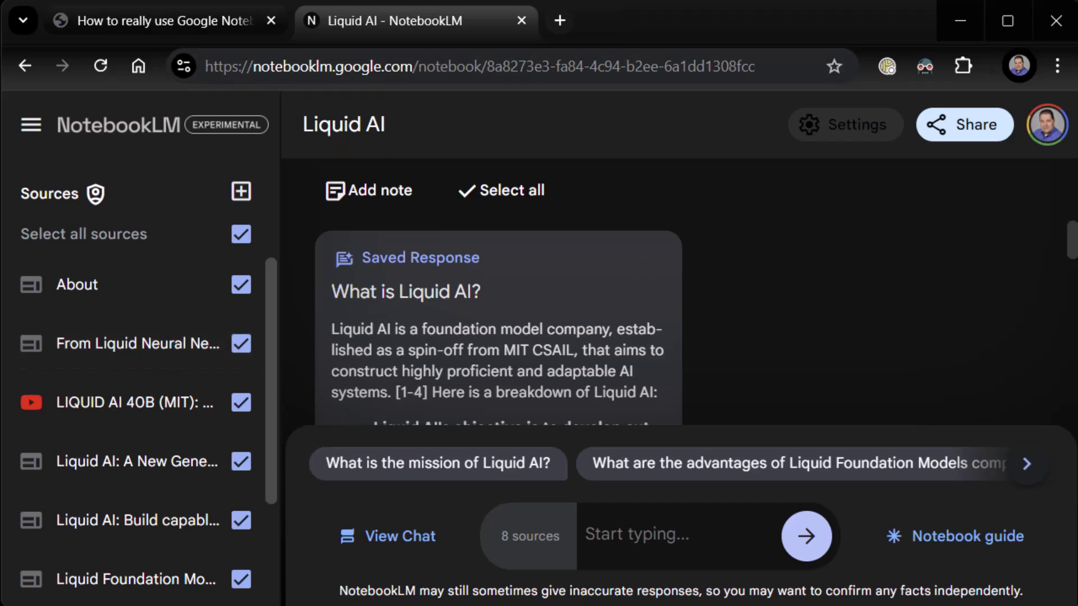
# Advance the slide deck four slides to page 12, Citations, then return to the notebook.
pyautogui.click(157, 21)
pyautogui.press('Right')
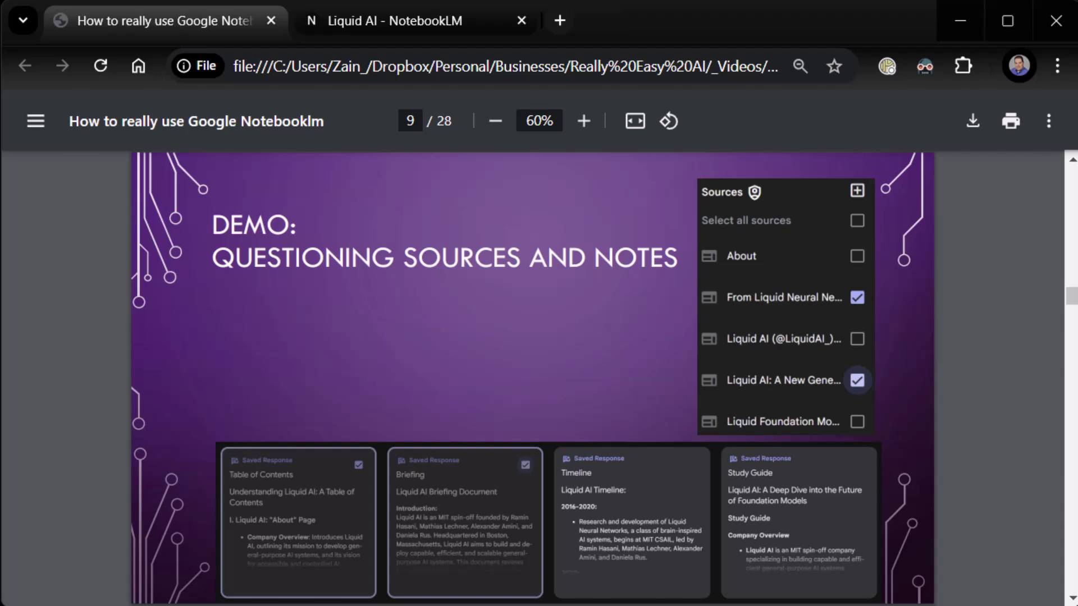
pyautogui.press('Right')
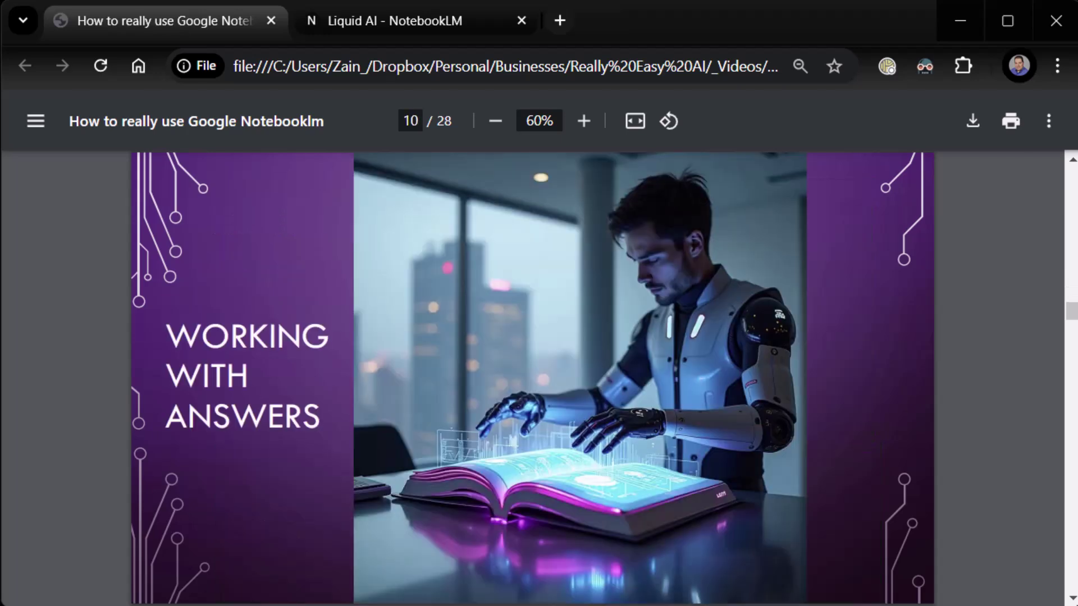
pyautogui.press('Right')
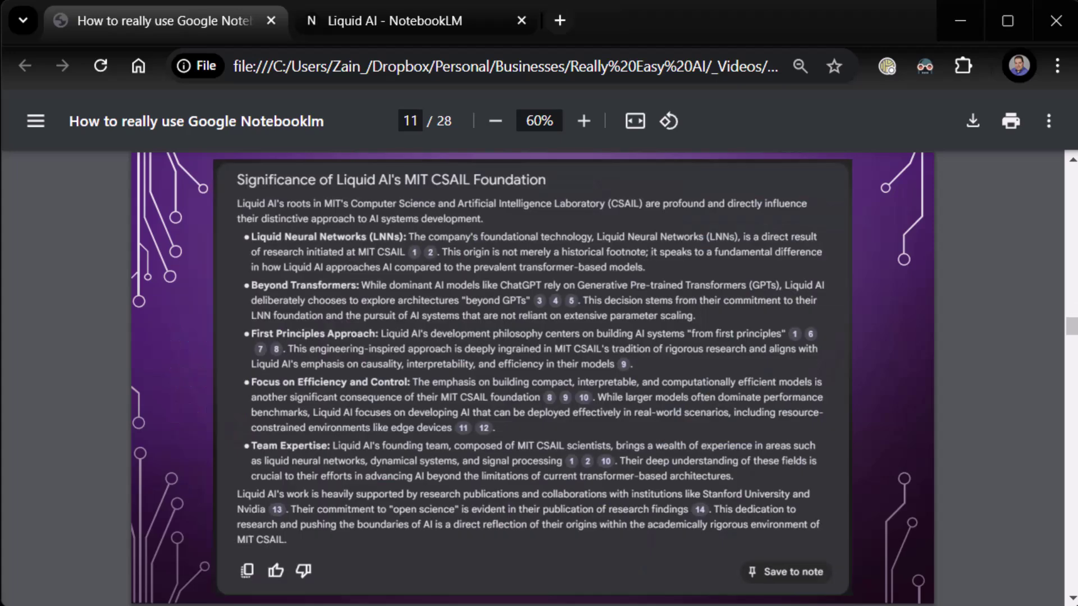
pyautogui.press('Right')
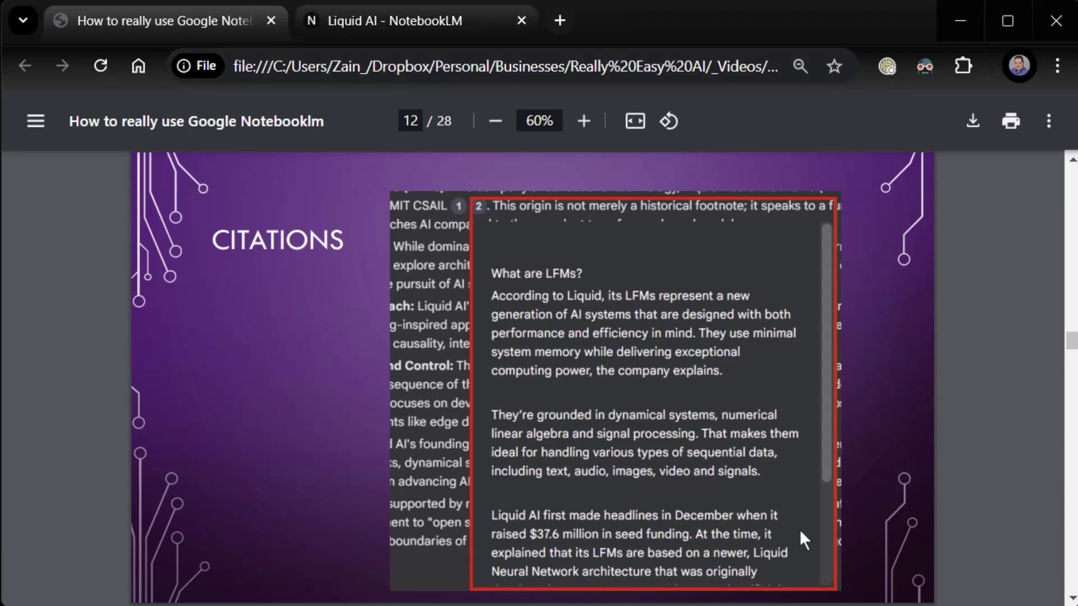
pyautogui.hotkey('ctrl', 'Tab')
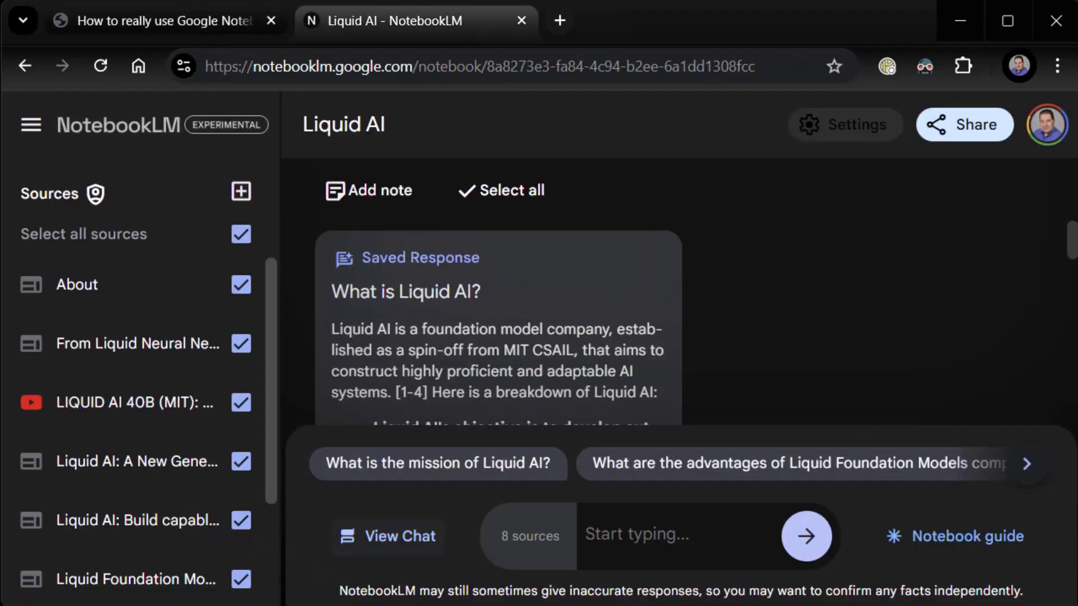
# Open a chat citation to see its highlighted passage in the Liquid Foundation Models source, then close it.
pyautogui.click(400, 536)
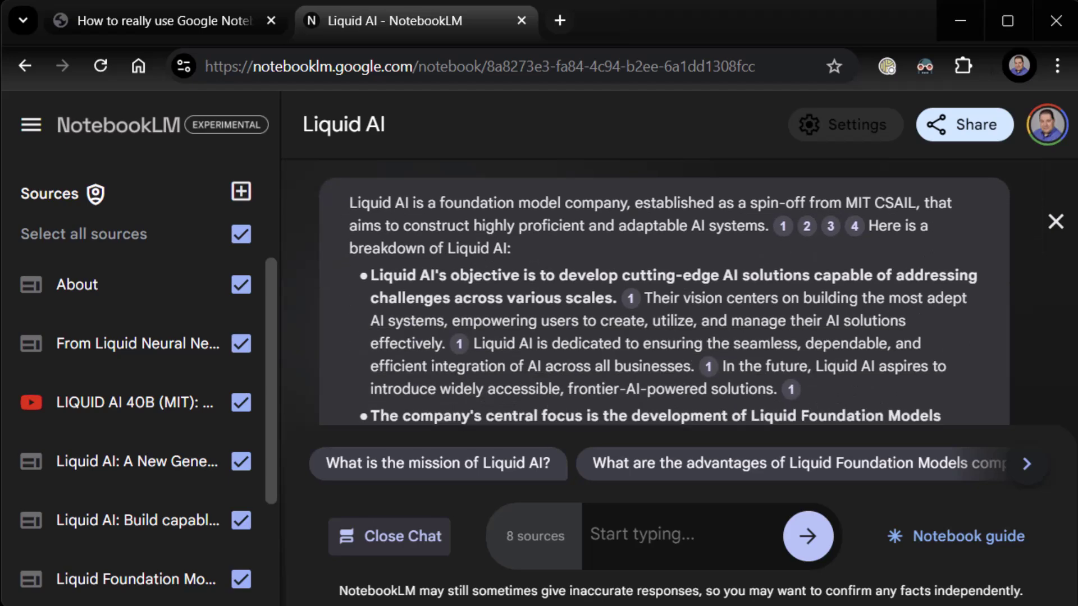
pyautogui.moveTo(783, 226)
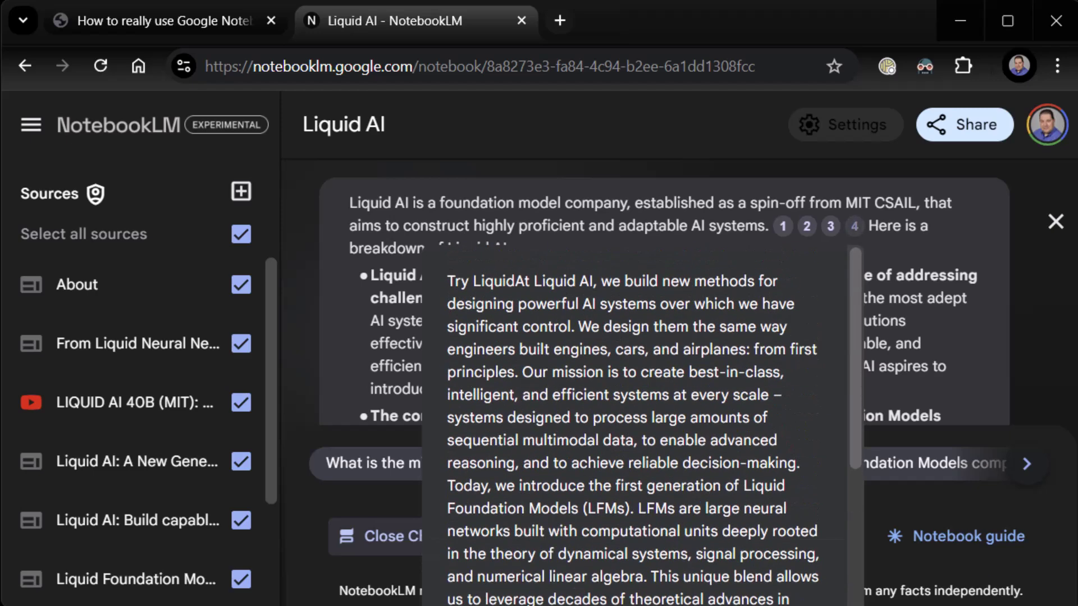
pyautogui.click(854, 226)
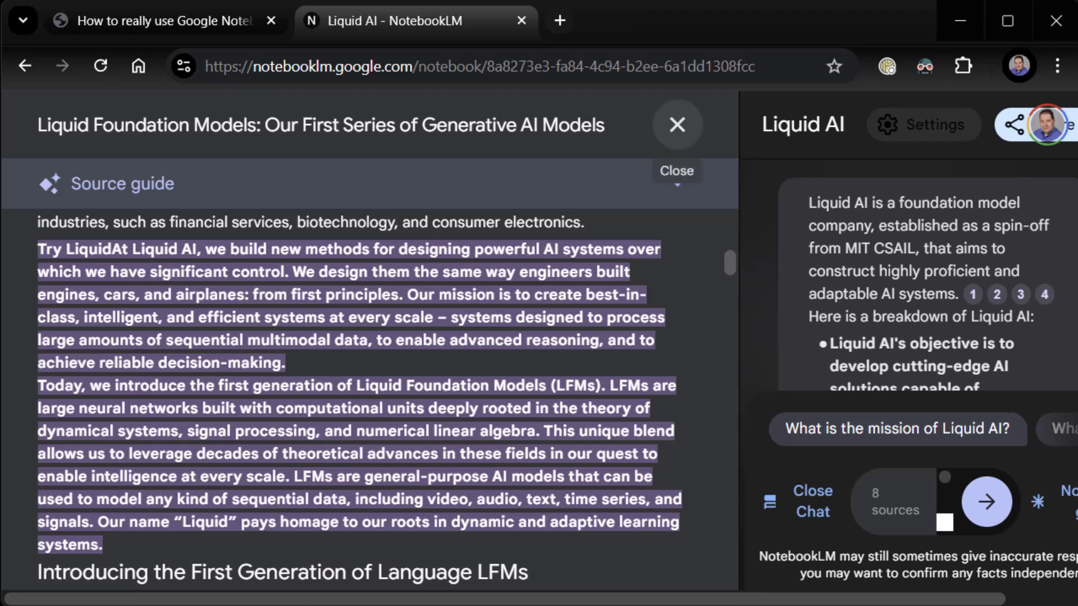
pyautogui.click(677, 124)
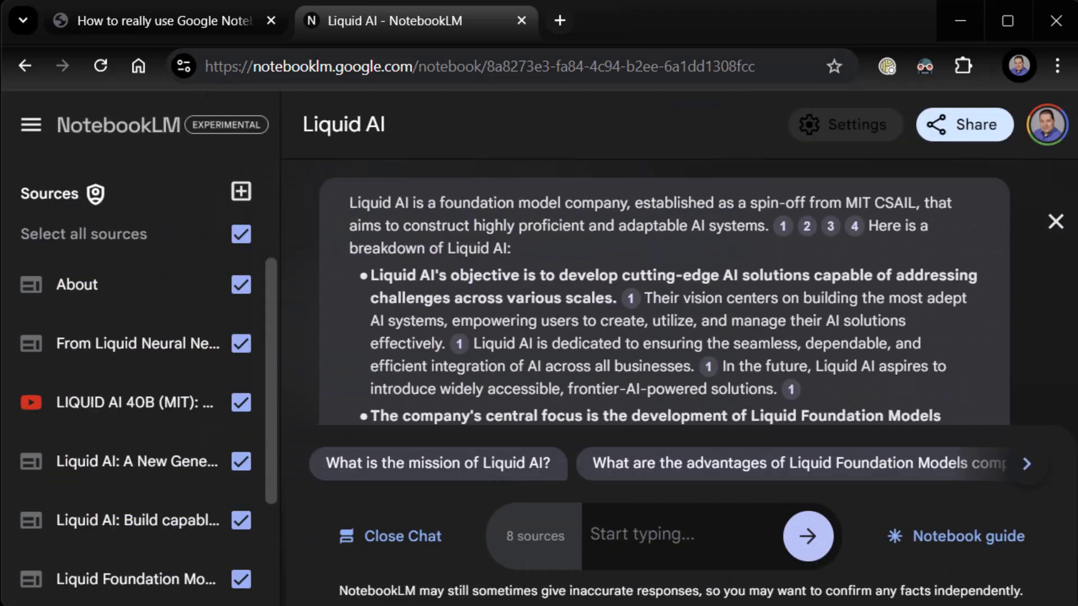
pyautogui.hotkey('ctrl', '1')
# Advance the slides to page 14, Copying the Answer.
pyautogui.press('Right')
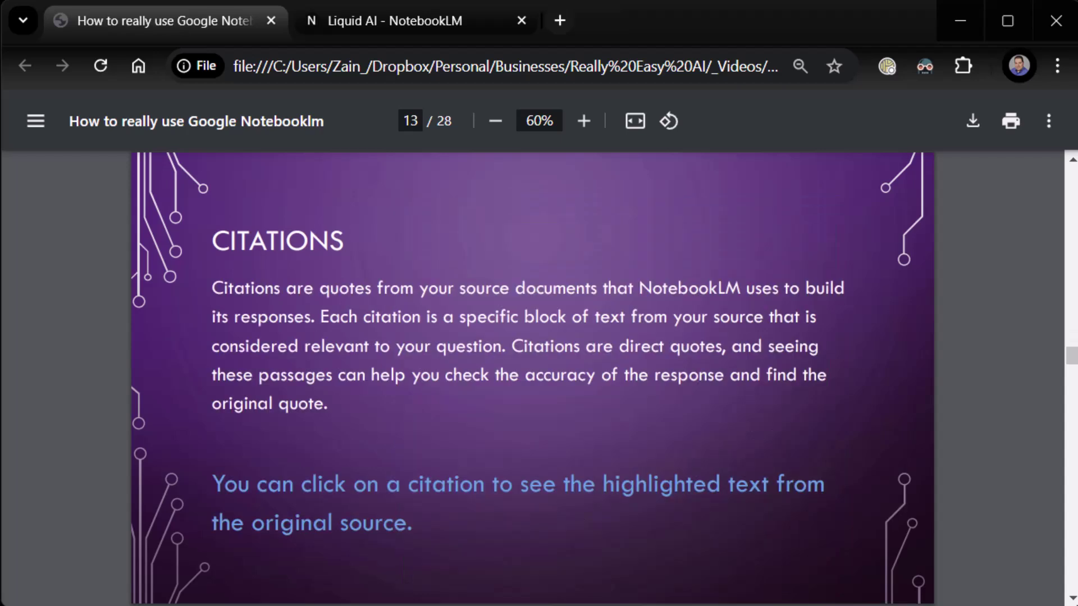
pyautogui.press('Right')
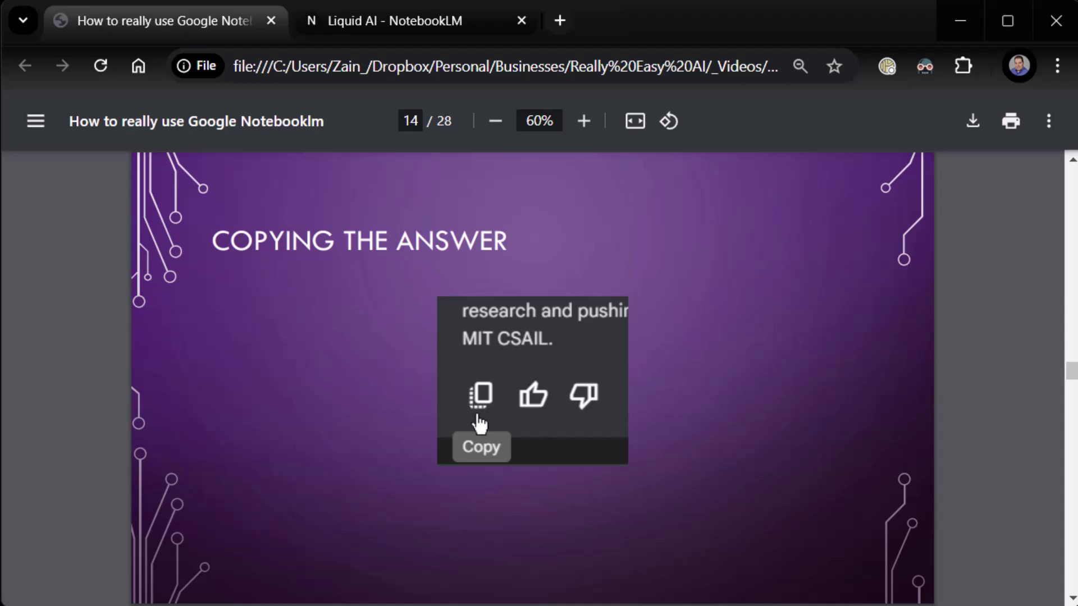
# Scroll to the end of the chat answer, then show slide 15, Giving Feedback.
pyautogui.hotkey('ctrl', '2')
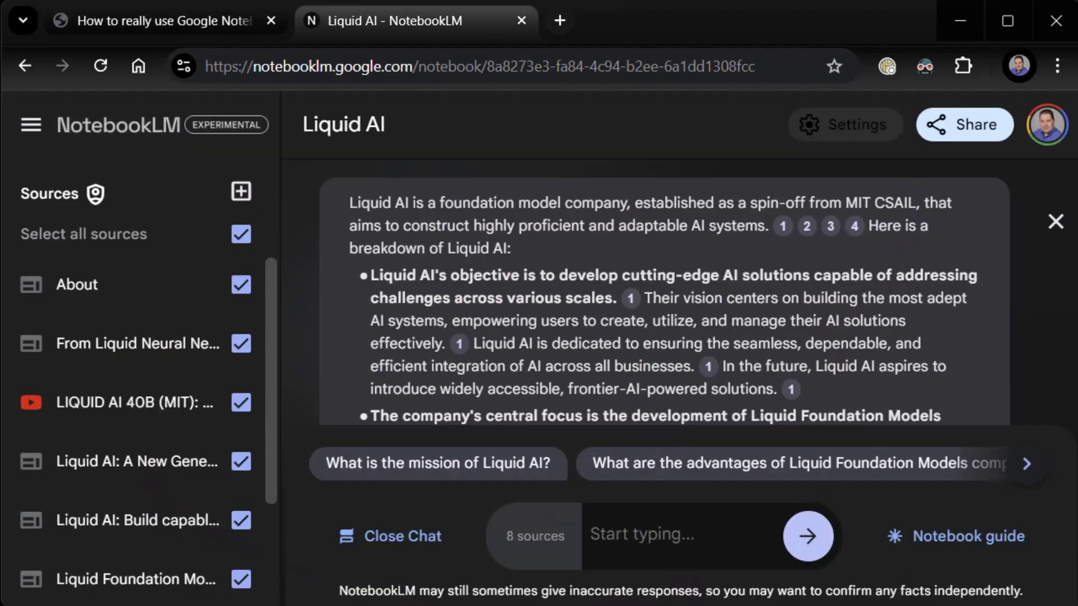
pyautogui.scroll(-15, 664, 292)
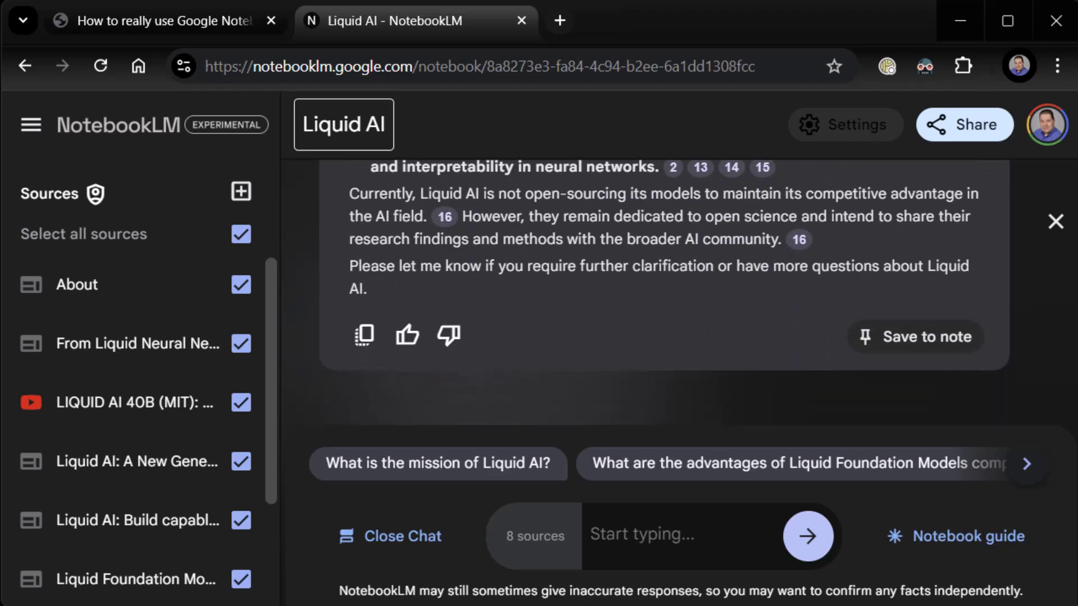
pyautogui.hotkey('ctrl', '1')
pyautogui.press('Right')
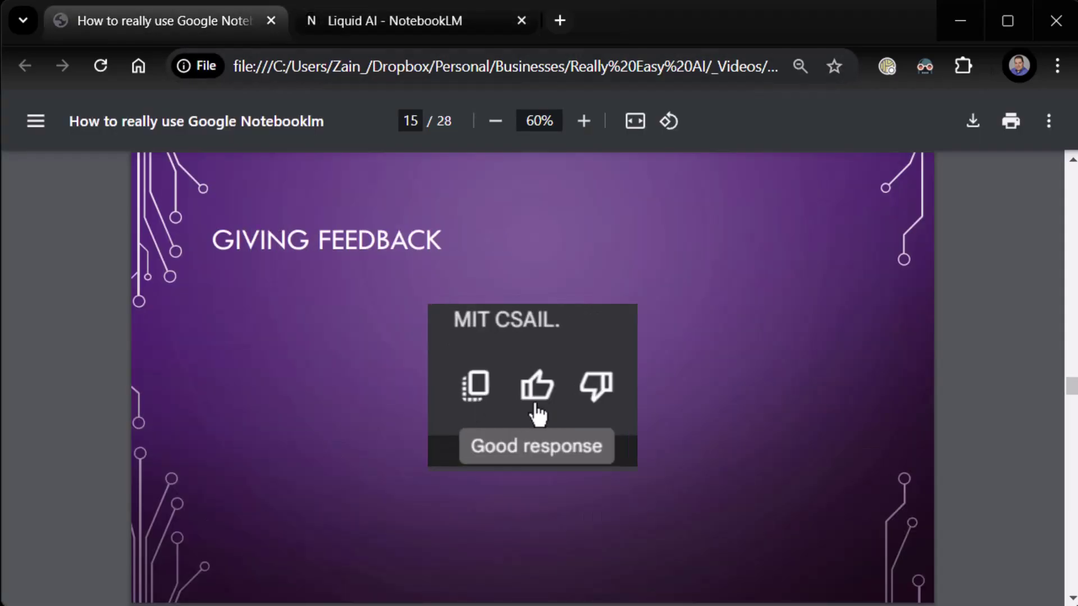
# Return to the Liquid AI answer in the notebook chat.
pyautogui.hotkey('ctrl', '2')
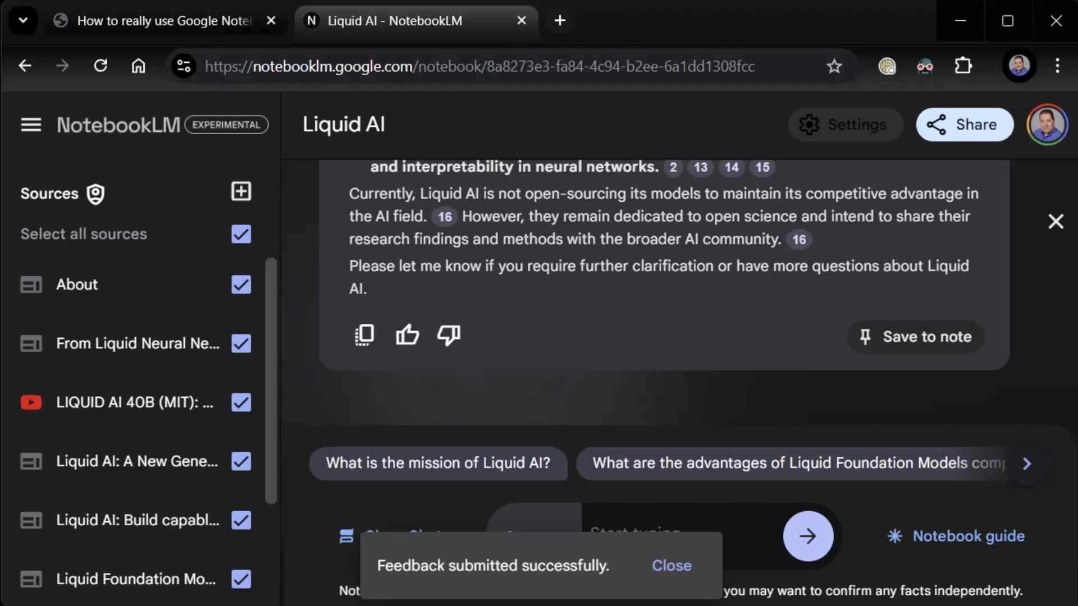
# Show the 'Save to Note (Saved Response)' slide on page 16, then return to the Liquid AI notebook.
pyautogui.hotkey('ctrl', 'shift', 'Tab')
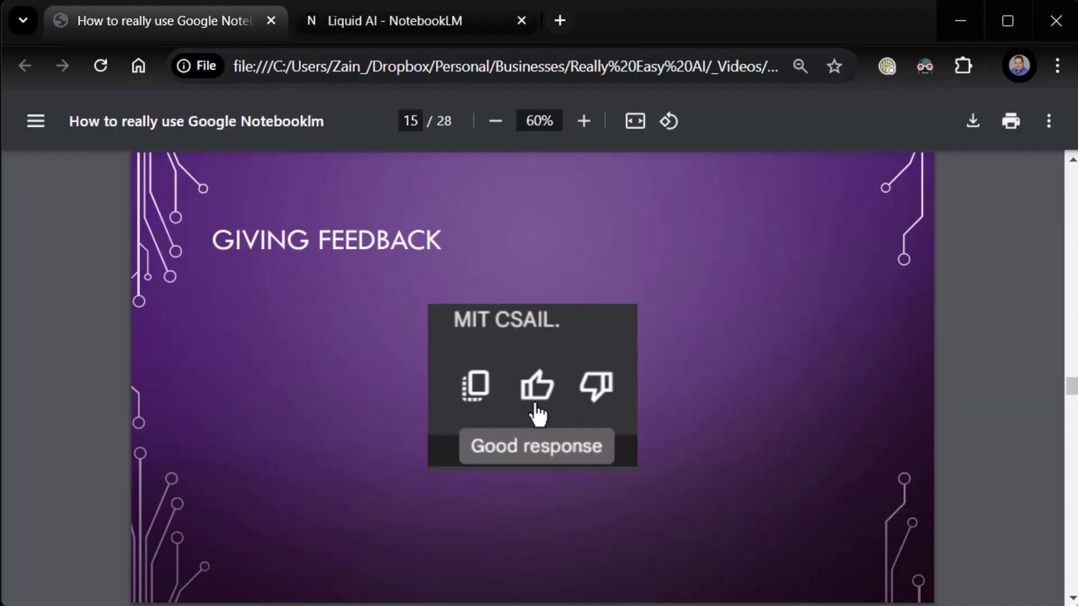
pyautogui.press('Right')
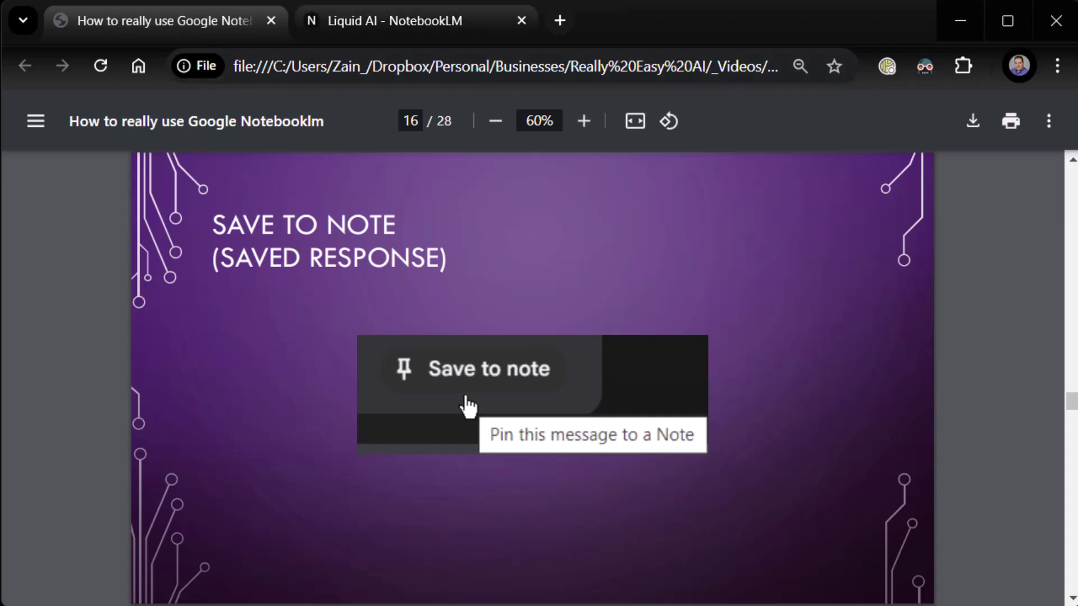
pyautogui.hotkey('ctrl', 'Tab')
# Close the chat and expand the saved 'What is Liquid AI?' response.
pyautogui.scroll(4, 662, 292)
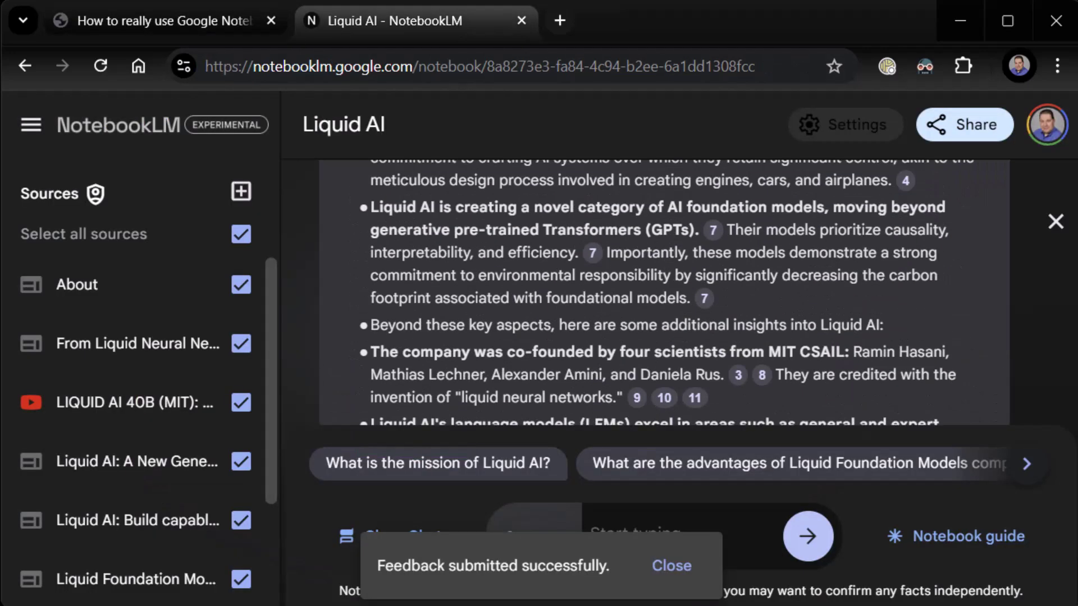
pyautogui.scroll(-4, 662, 291)
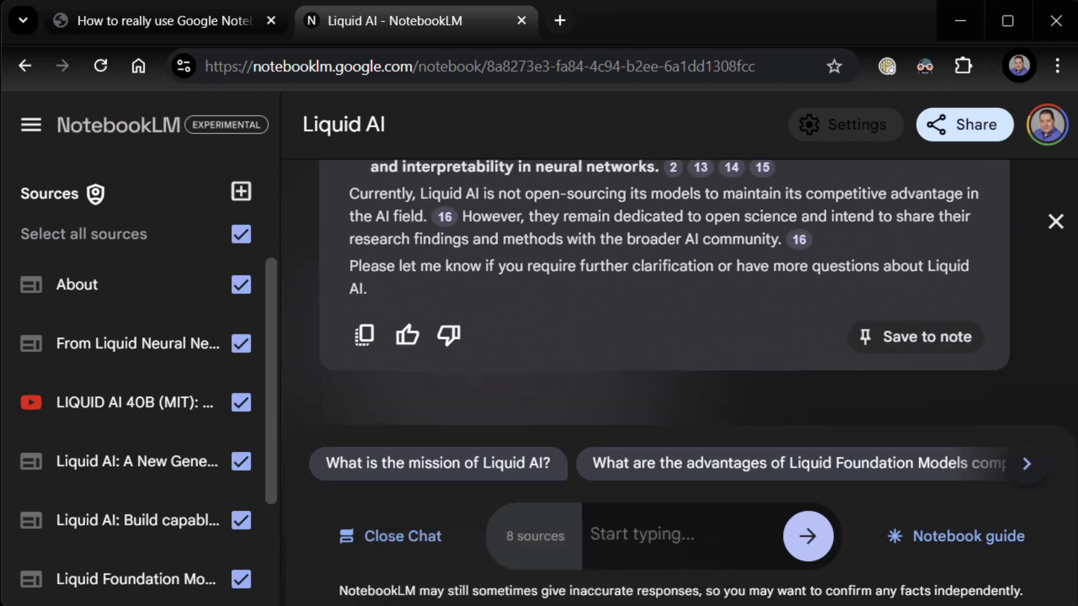
pyautogui.click(392, 536)
pyautogui.scroll(-2, 499, 325)
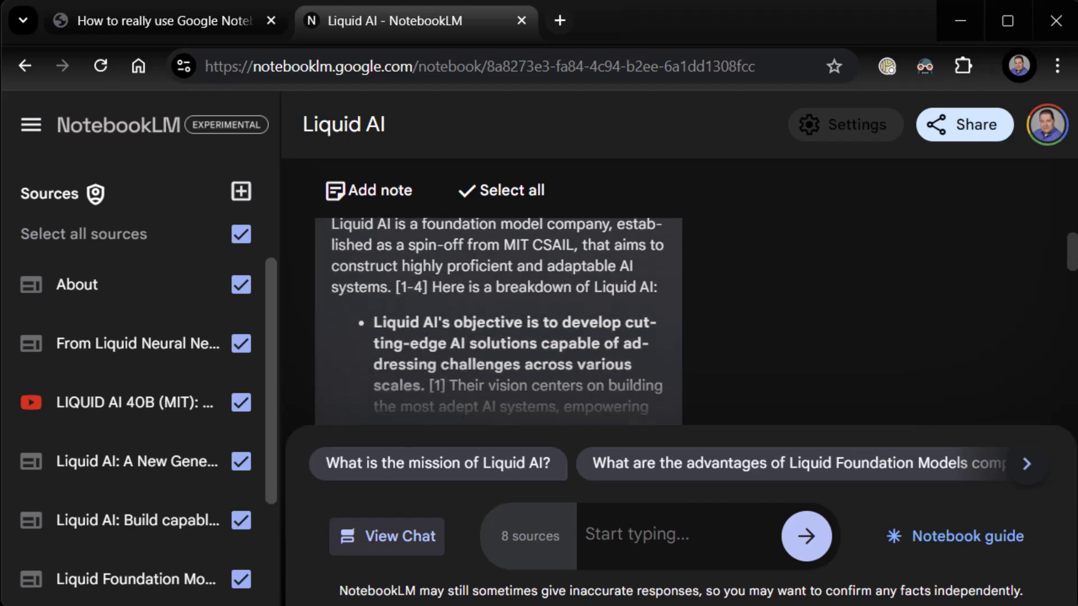
pyautogui.click(498, 336)
# Read through the saved response, collapse it to its note card, and go back to the slide deck.
pyautogui.scroll(-5, 541, 402)
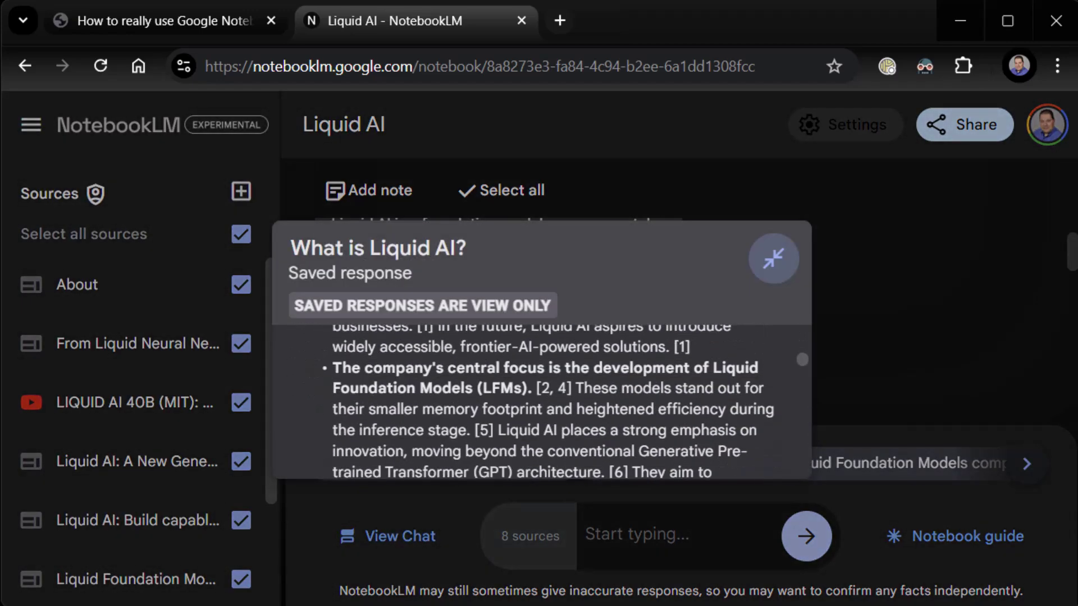
pyautogui.scroll(-6, 542, 401)
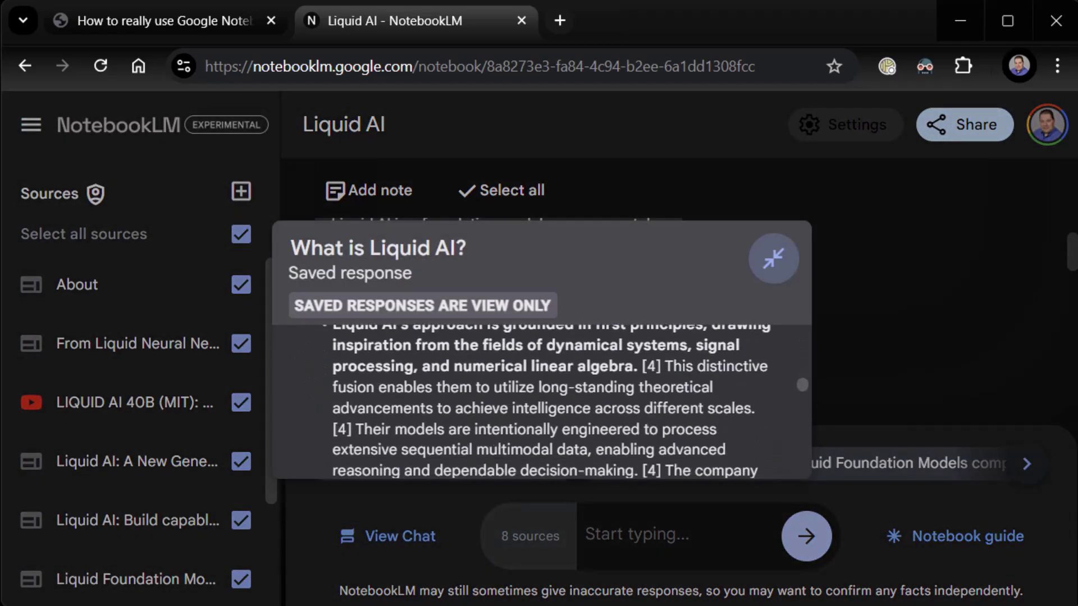
pyautogui.scroll(-2, 542, 401)
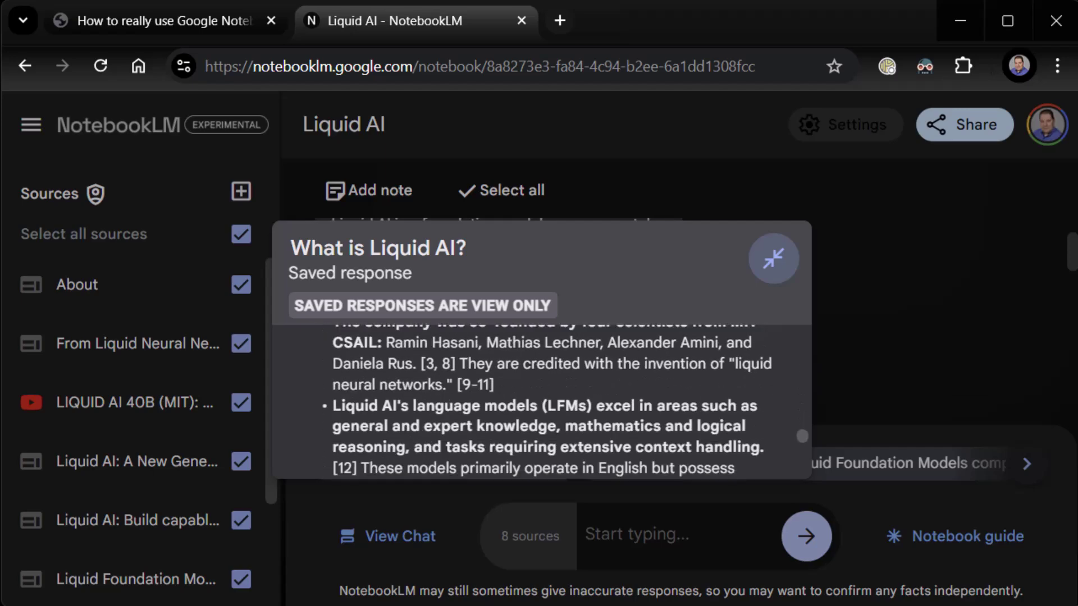
pyautogui.scroll(-5, 542, 402)
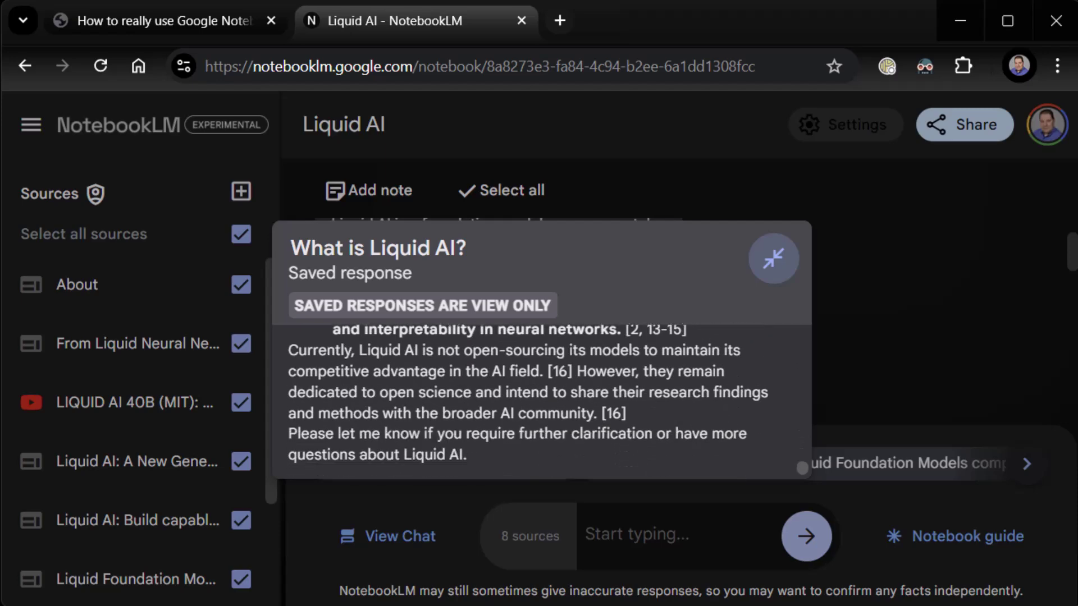
pyautogui.scroll(10, 542, 401)
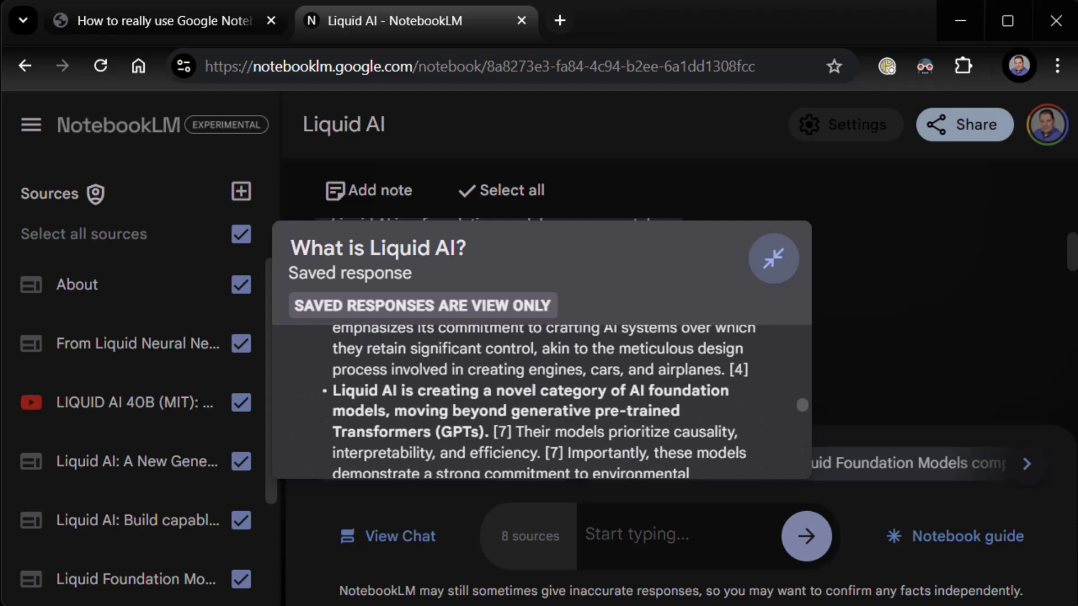
pyautogui.scroll(-10, 542, 401)
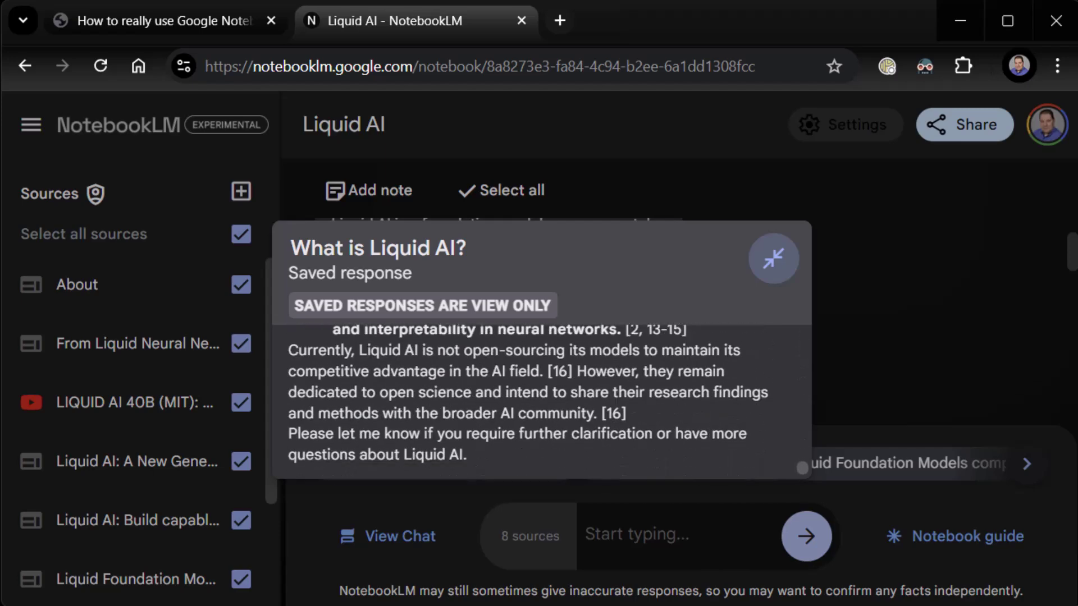
pyautogui.scroll(10, 541, 401)
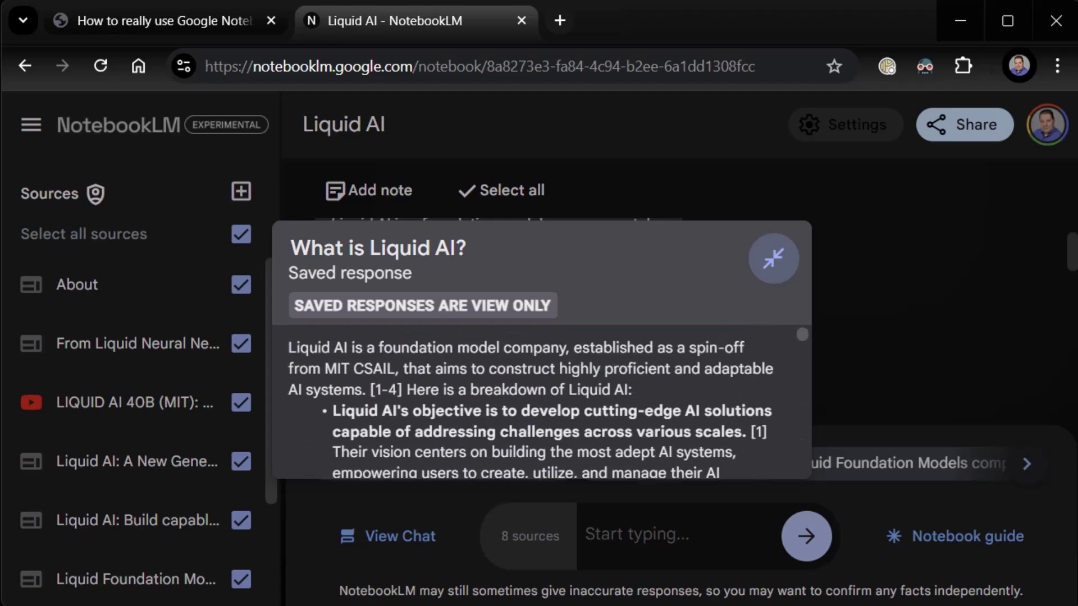
pyautogui.click(773, 259)
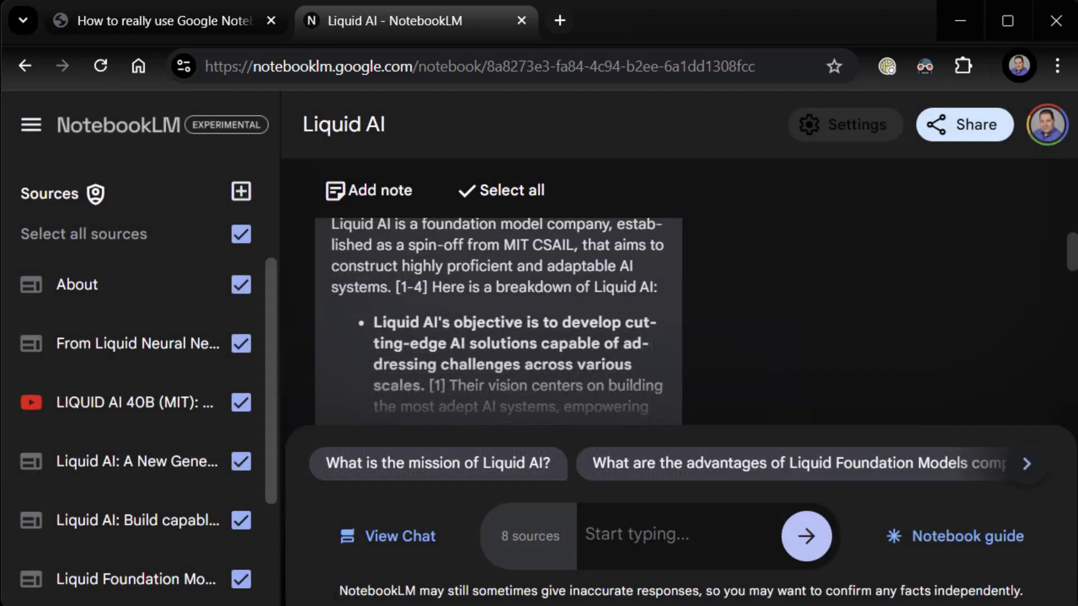
pyautogui.scroll(3, 498, 320)
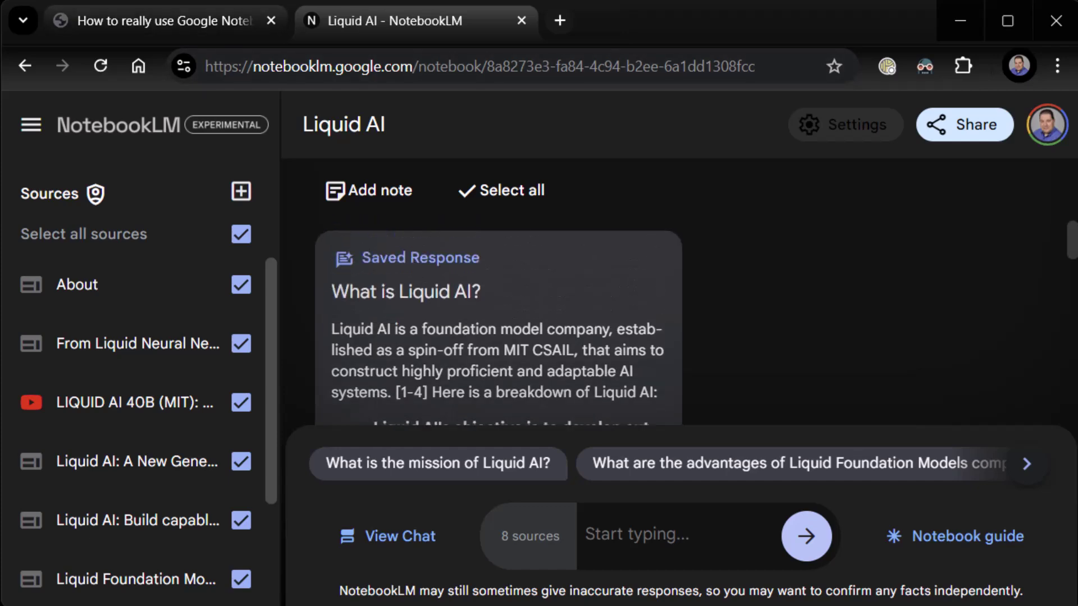
pyautogui.hotkey('ctrl', '1')
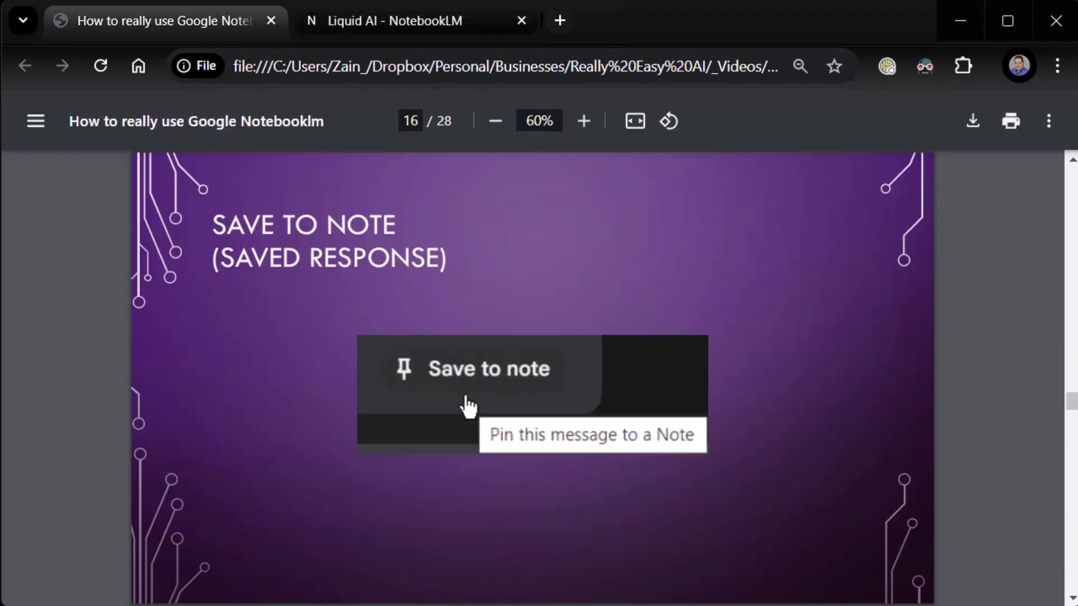
# Advance two slides, past the ReallyEasy.AI subscribe slide, to 'Become a Member!' on page 18.
pyautogui.press('Right')
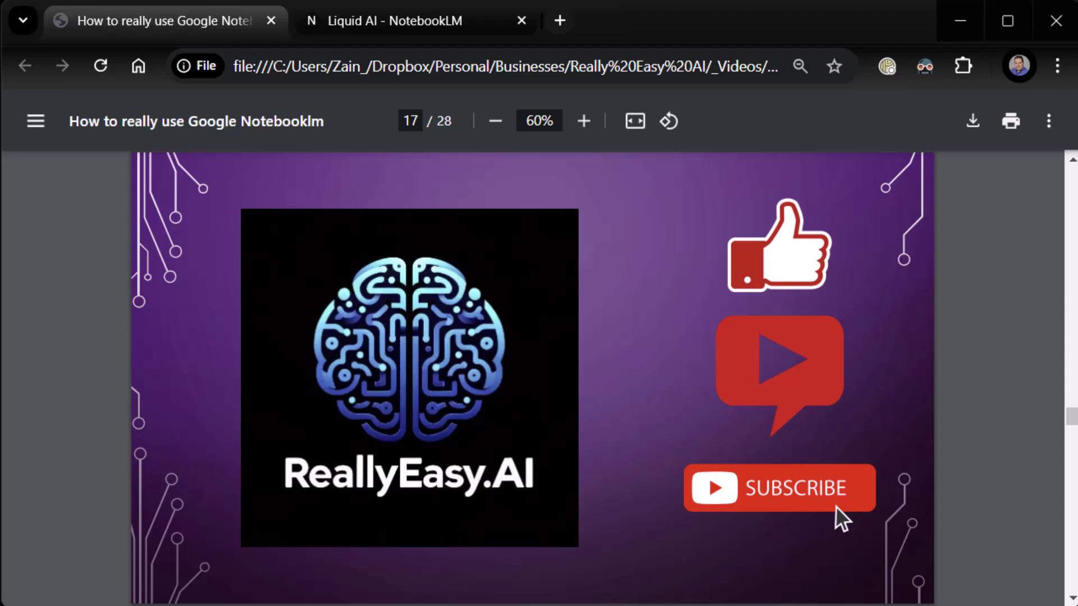
pyautogui.press('Right')
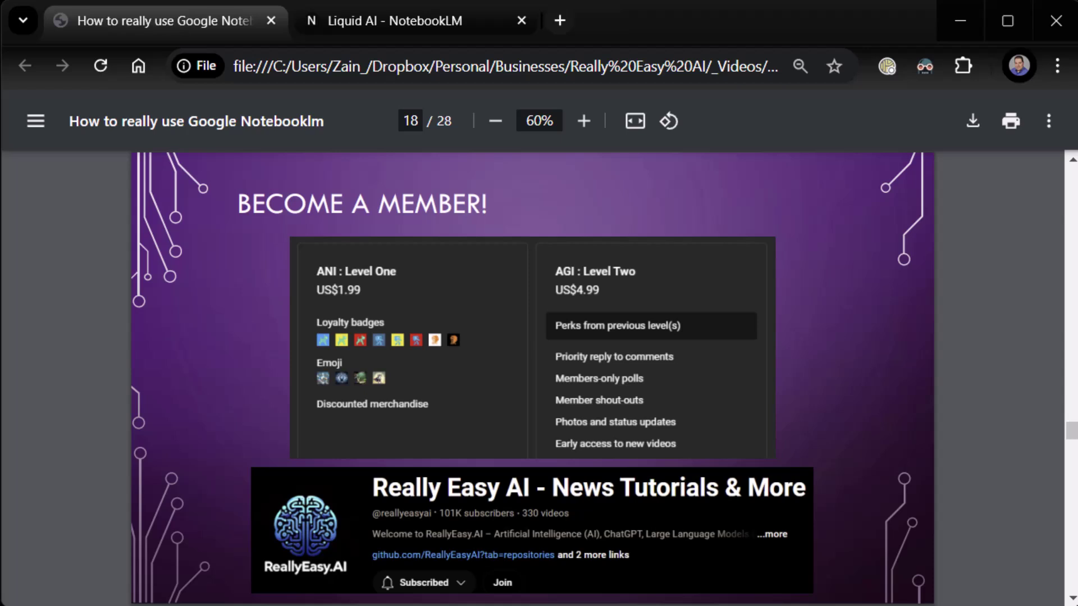
# Advance three slides, past the two YouTube channel slides, to the 'Sharing Notebooks' title on page 21.
pyautogui.press('Right')
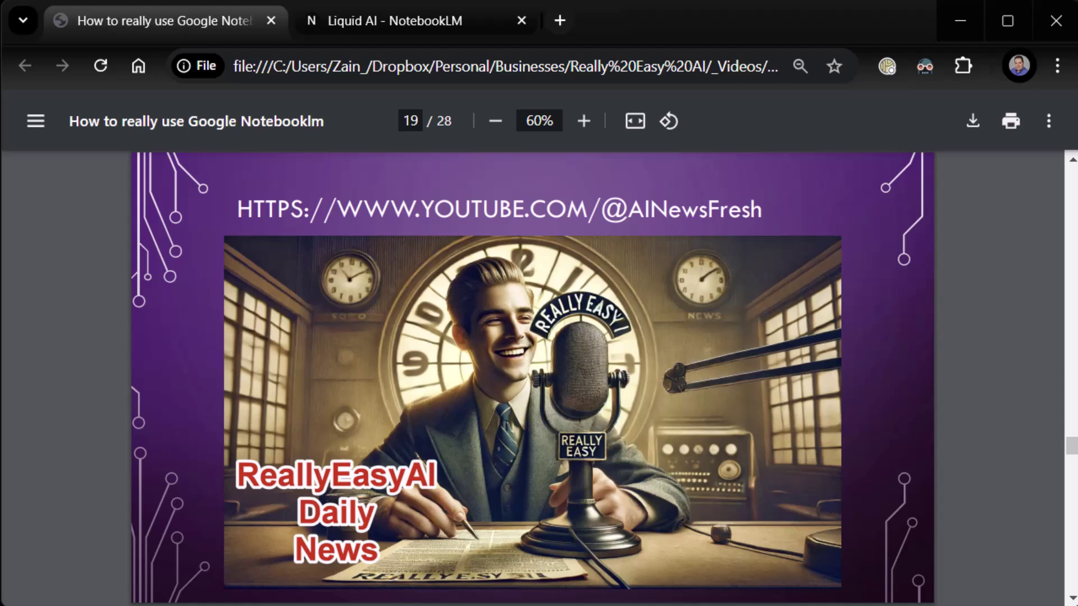
pyautogui.press('Right')
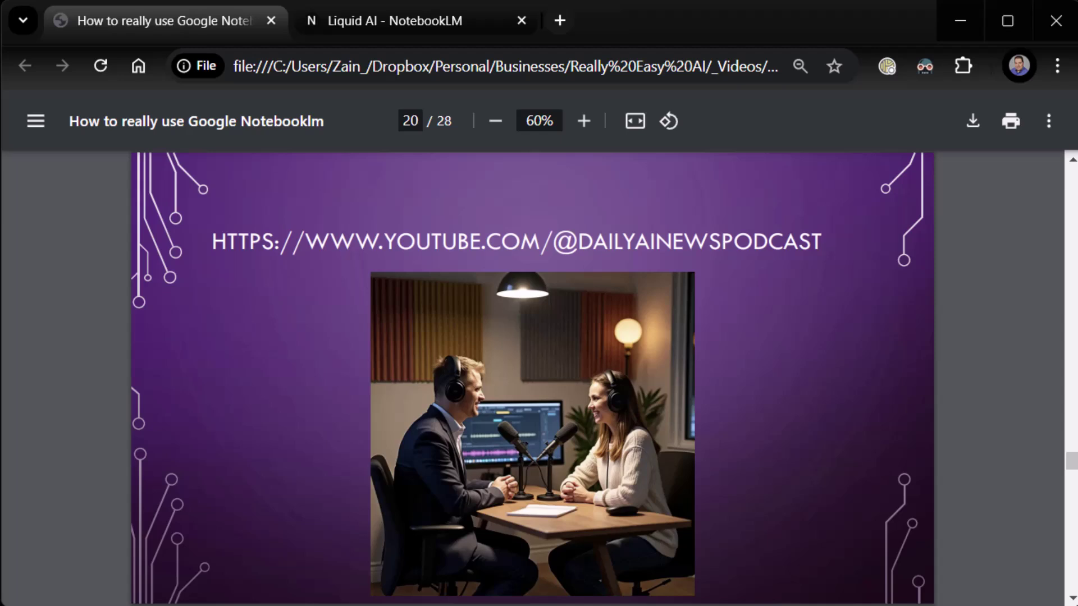
pyautogui.press('pagedown')
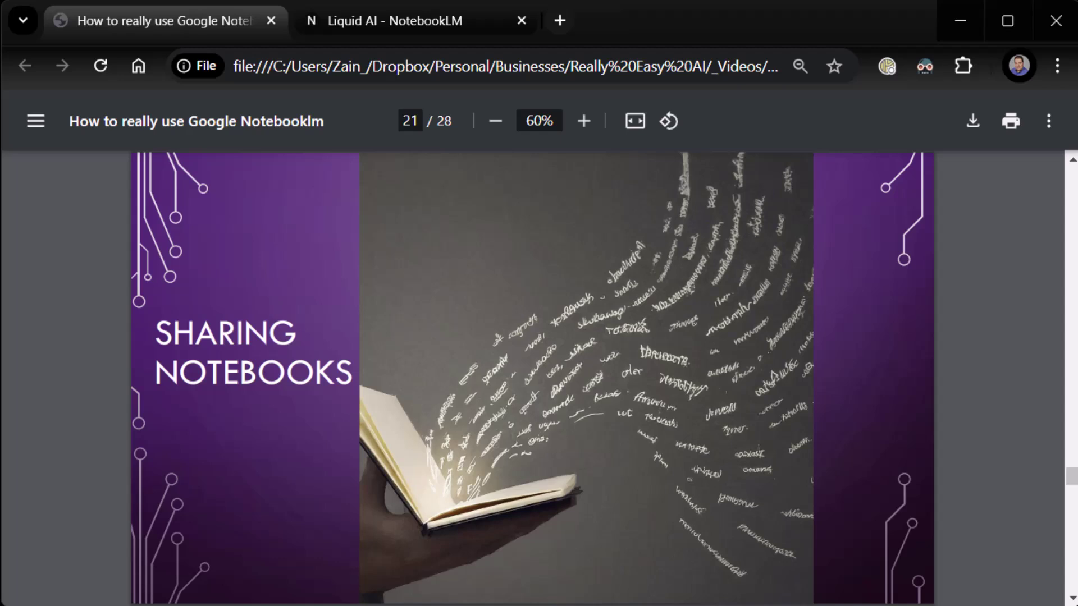
# Advance through the Sharing Notebooks and Serious Sharing Limitations slides to 'Use Cases' on page 24, then return to the notebook.
pyautogui.press('pagedown')
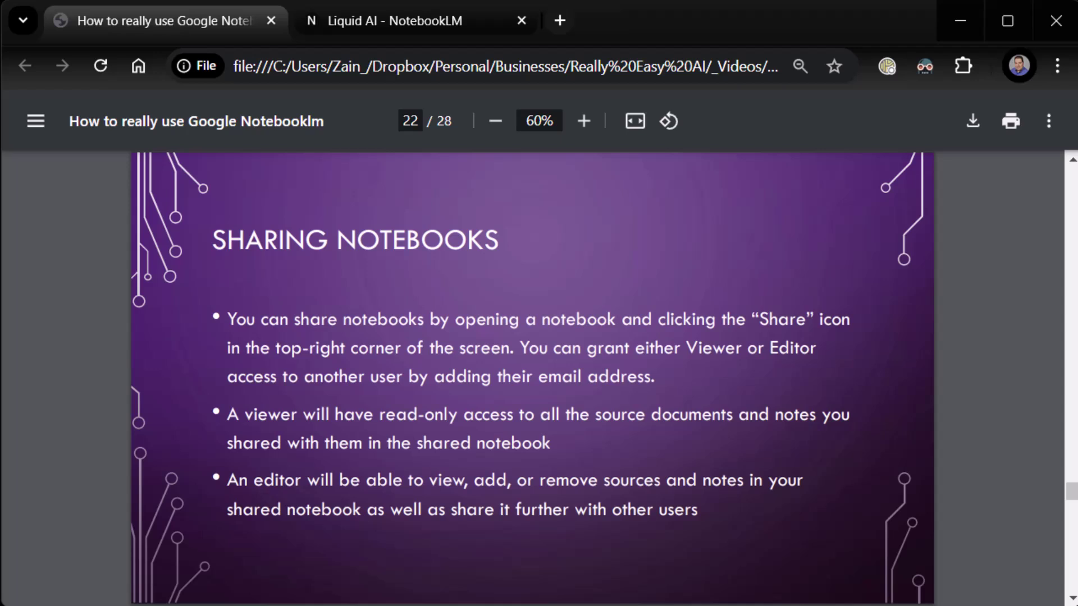
pyautogui.press('Right')
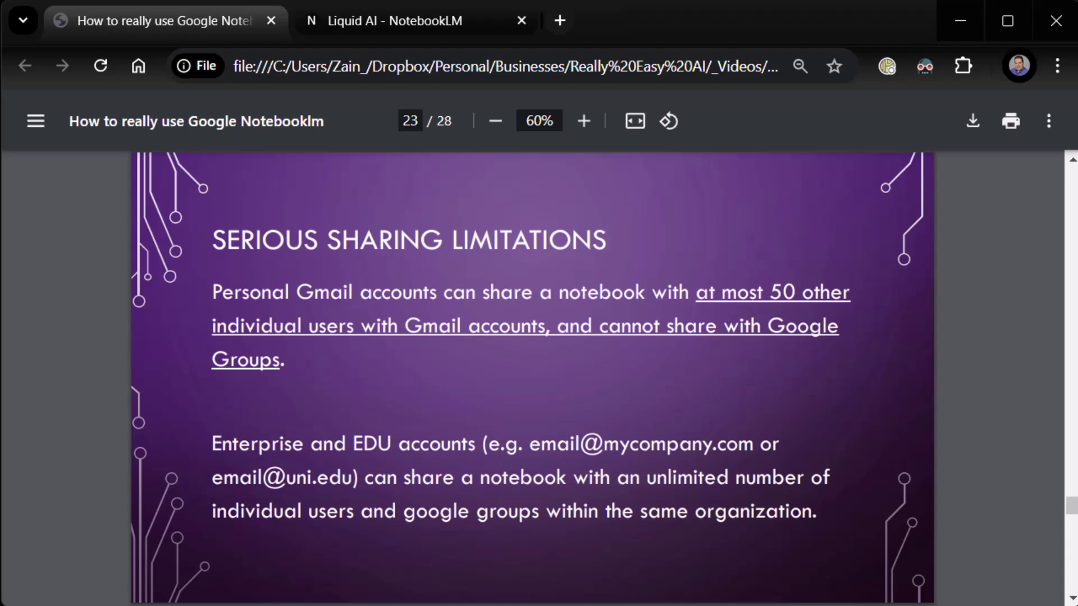
pyautogui.press('Right')
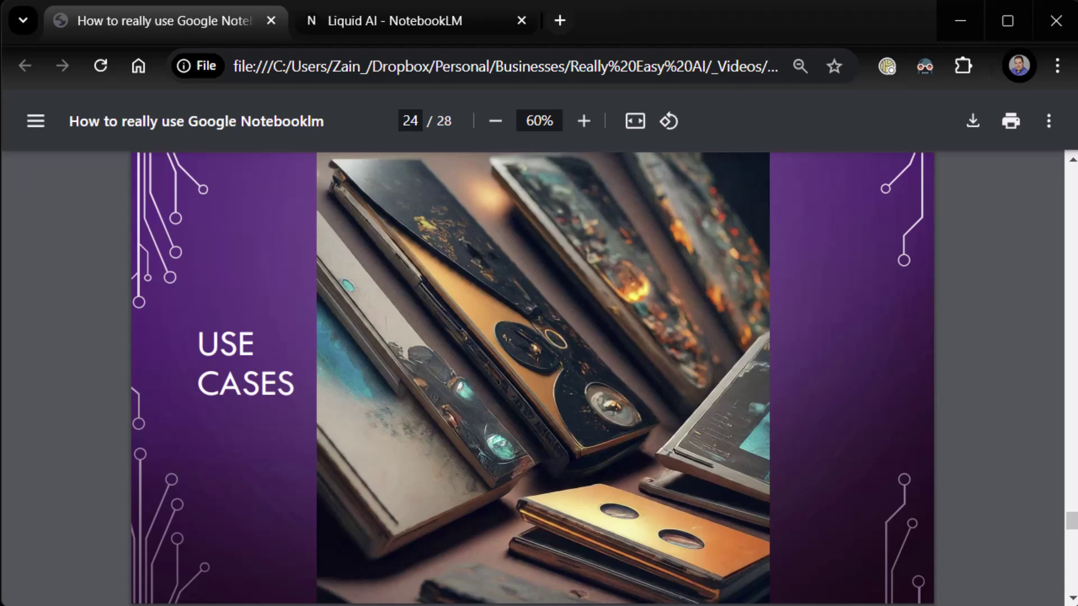
pyautogui.hotkey('ctrl', 'Tab')
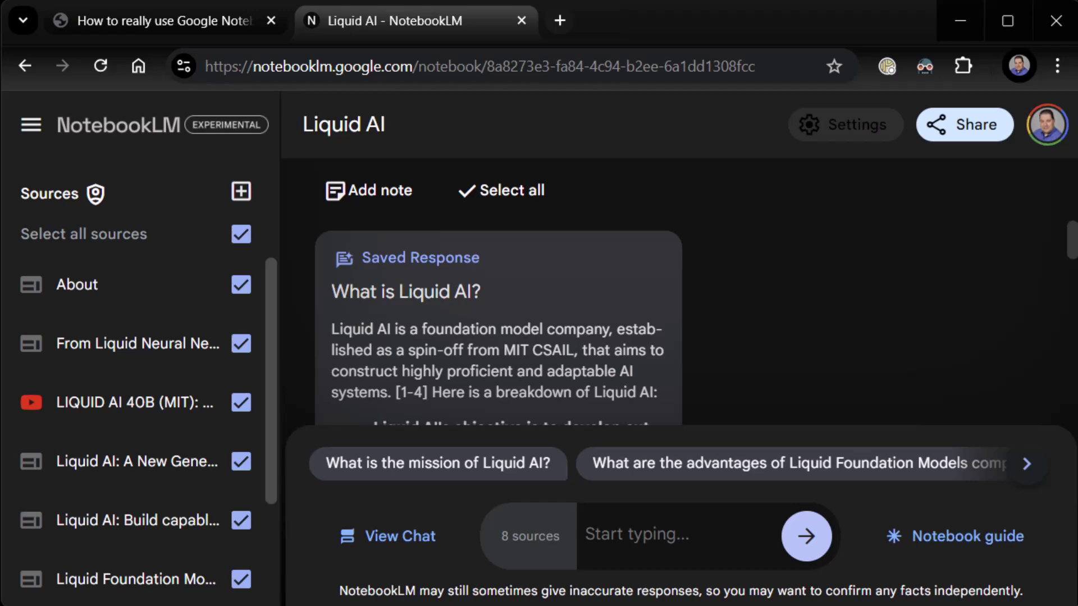
pyautogui.click(964, 124)
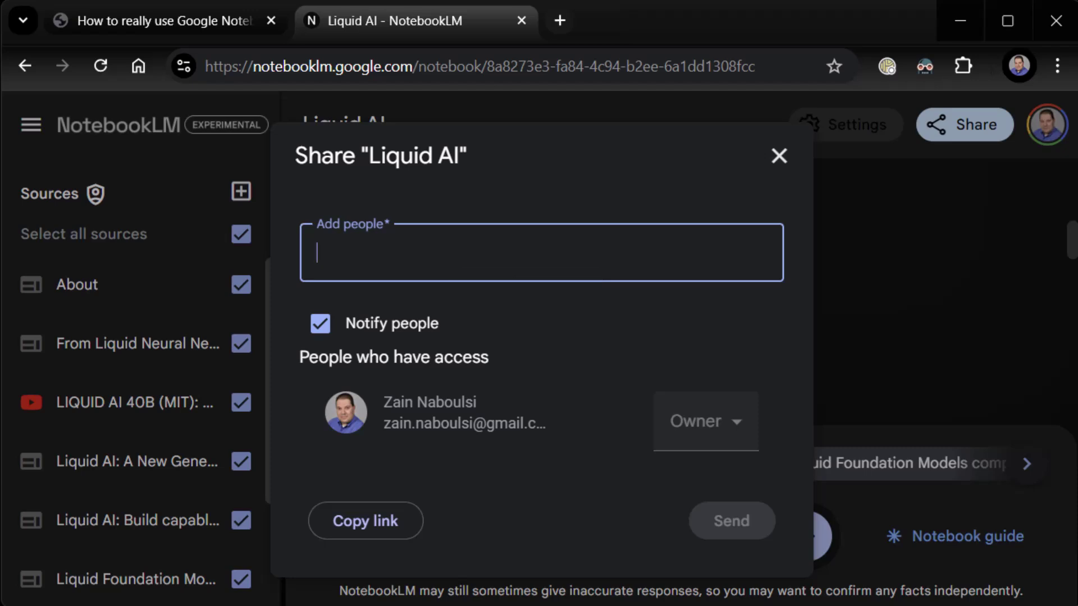
pyautogui.click(778, 155)
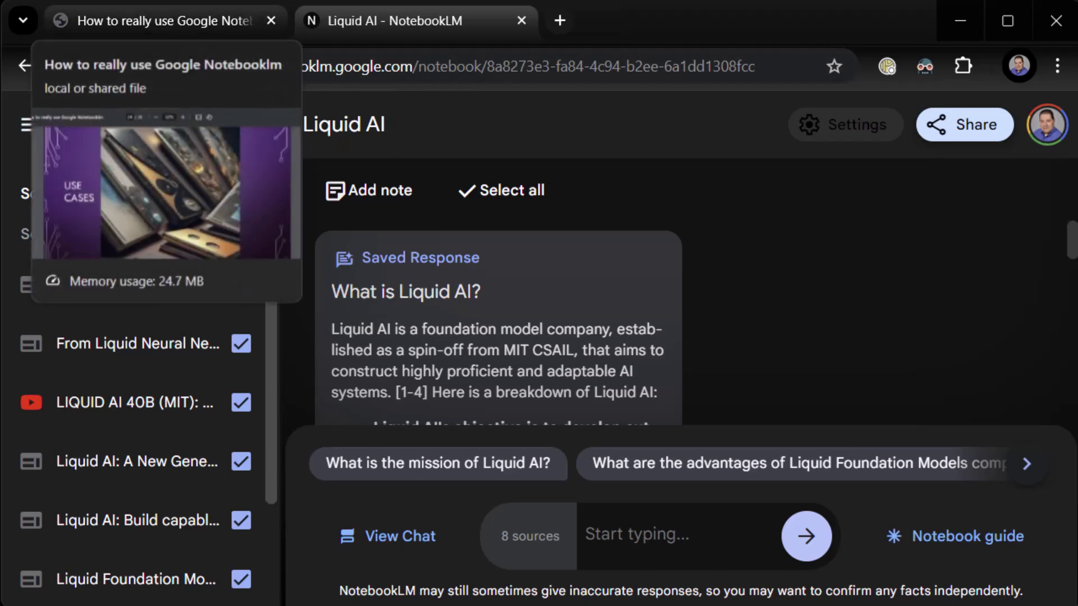
# Return to the slide deck and advance from Use Cases to the 'Research Tool' slide, page 25.
pyautogui.click(163, 21)
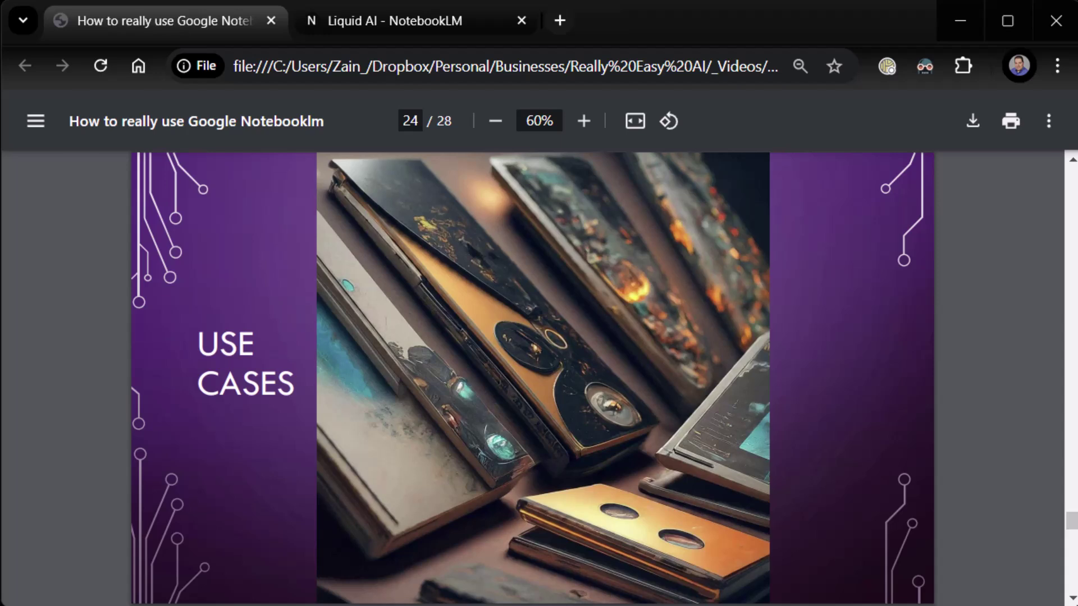
pyautogui.press('Right')
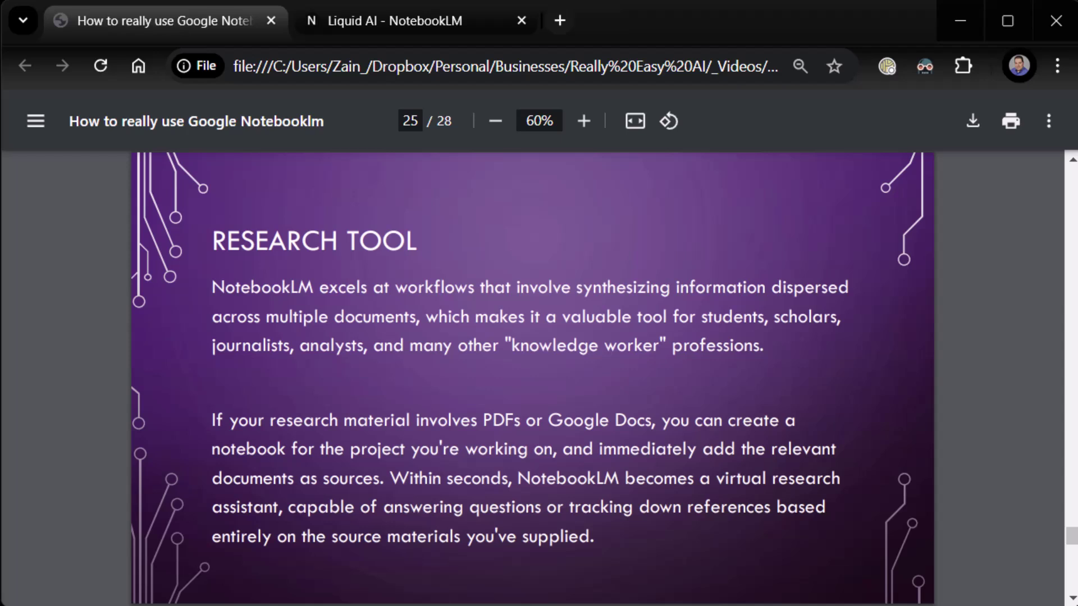
# Advance past the Meeting or Interview Transcripts slide to 'Help Center or Onboarding Guide' on page 27.
pyautogui.press('Right')
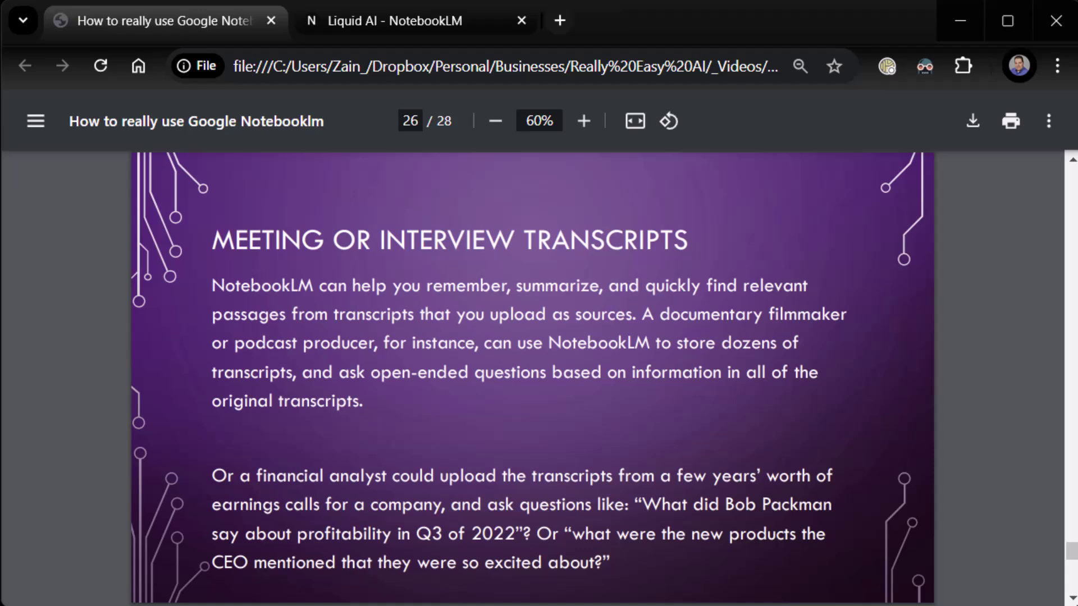
pyautogui.press('Right')
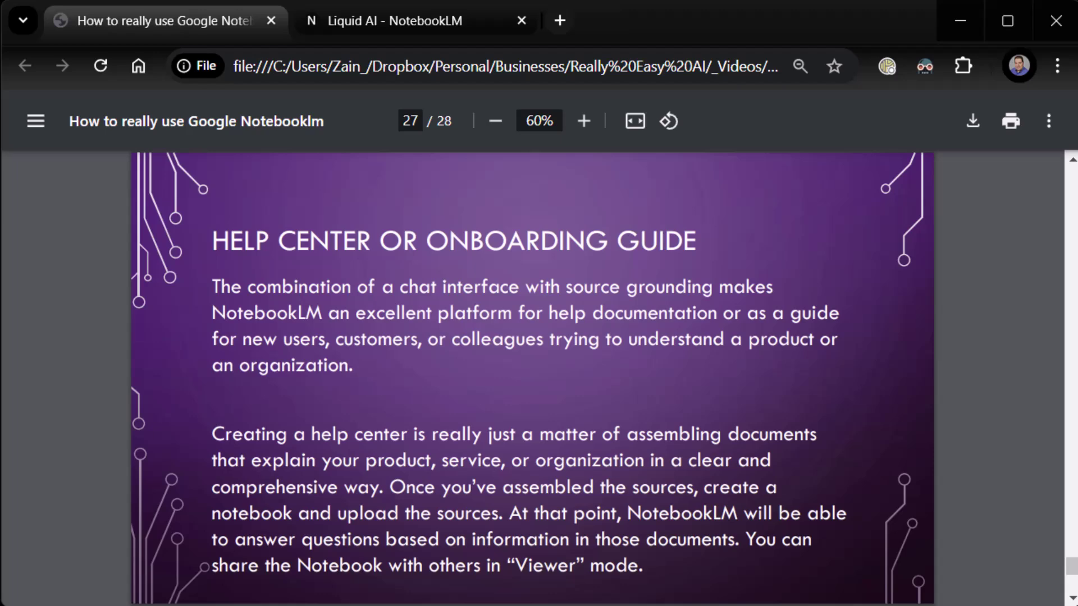
# Advance to the last slide, page 28 of 28, with the open-book illustration.
pyautogui.press('Right')
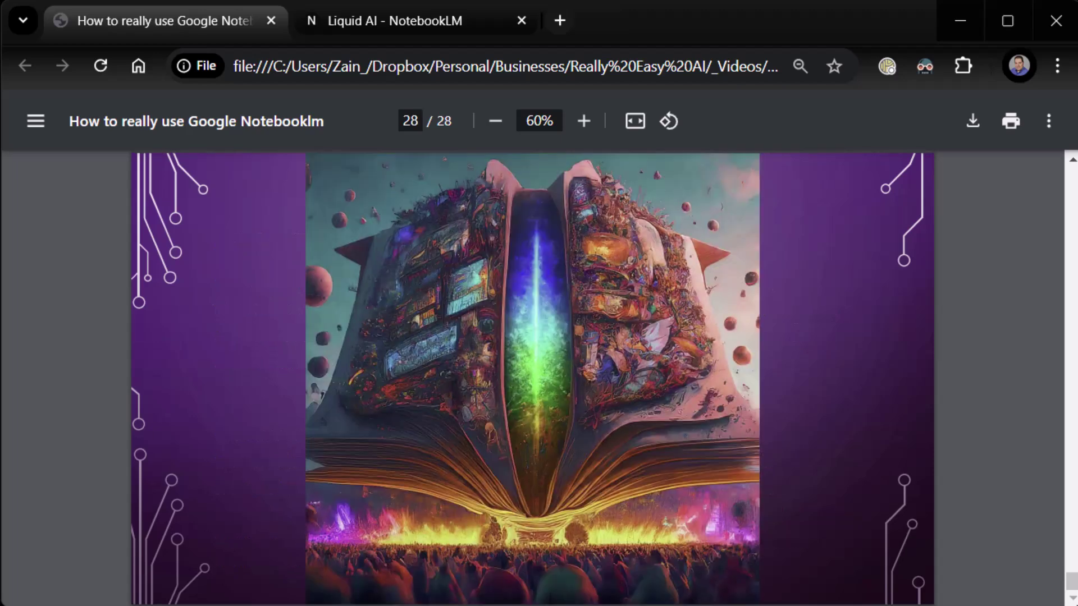